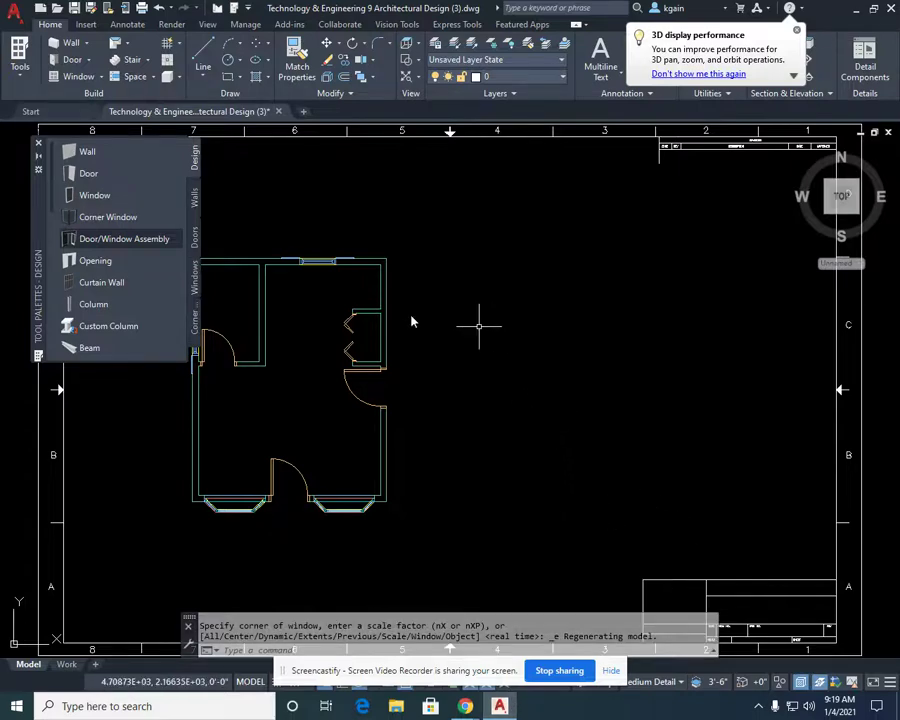
- Launch the Autodesk Content Browser to look for fixtures for the small upper-left room
middle_drag(340, 290, 452, 300)
scroll(351, 321, up, 5)
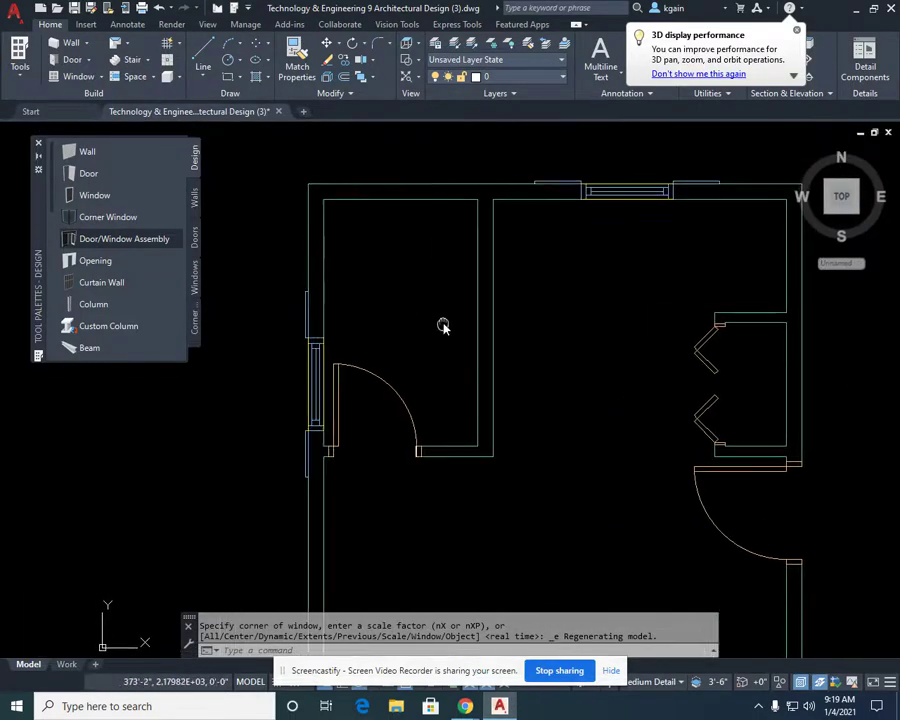
middle_drag(411, 270, 432, 332)
scroll(420, 292, up, 3)
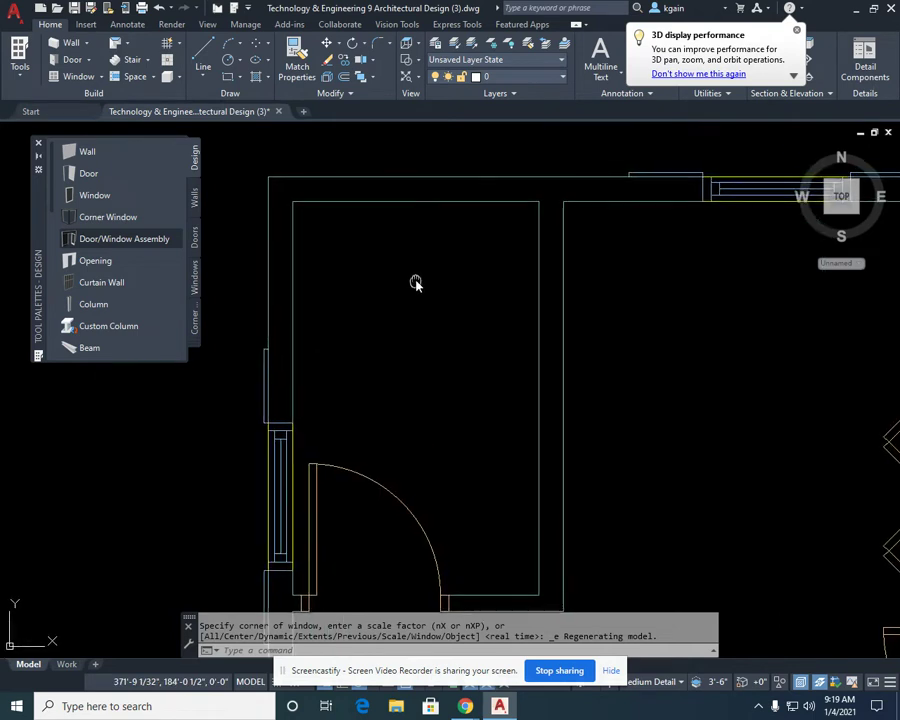
middle_drag(416, 284, 414, 244)
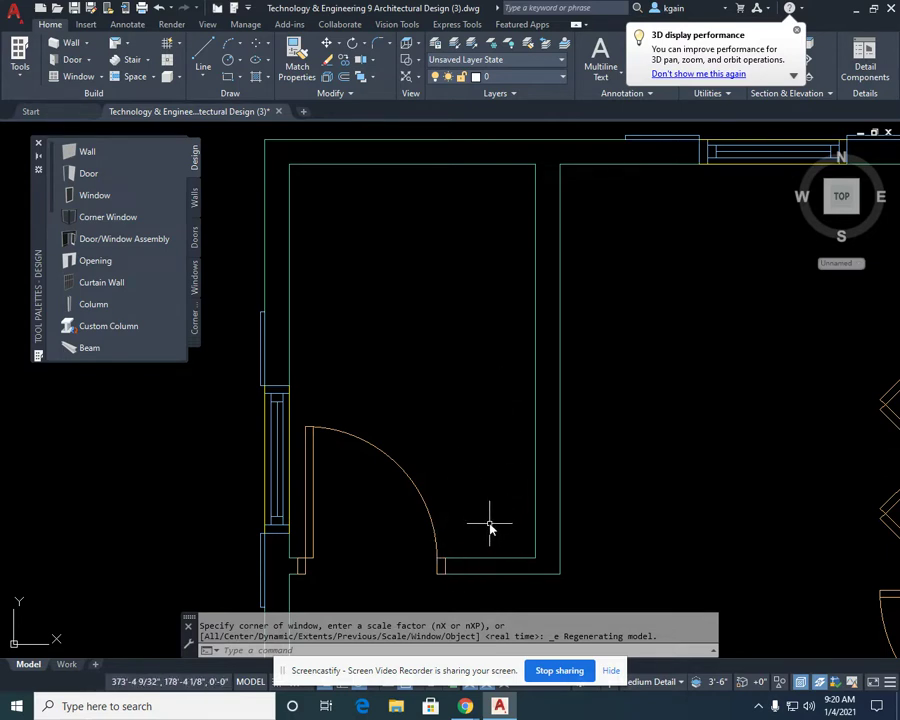
scroll(468, 490, down, 2)
middle_drag(470, 488, 453, 466)
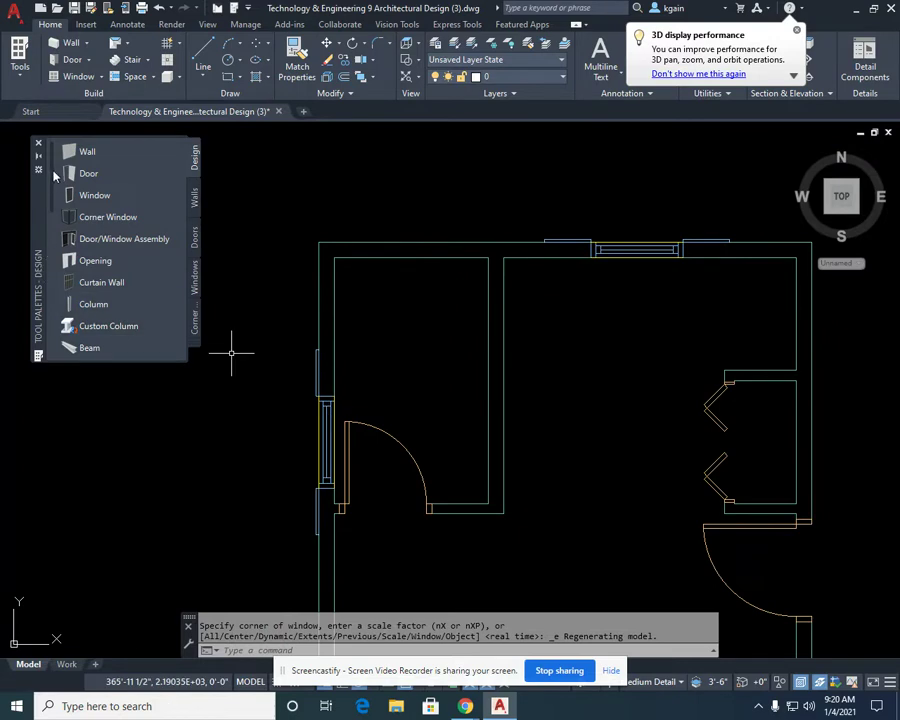
drag(53, 172, 39, 337)
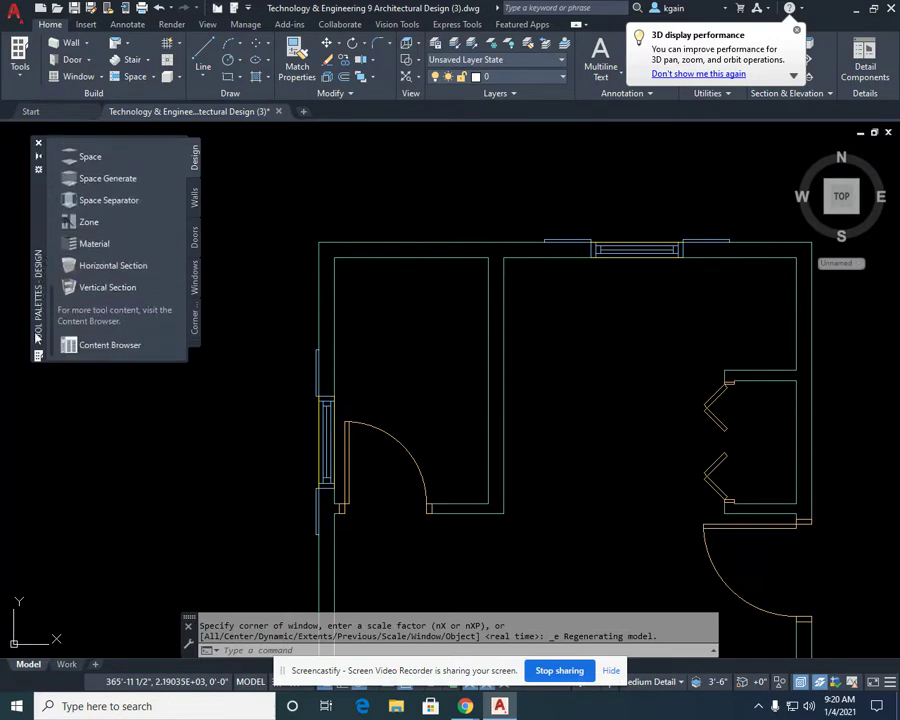
click(97, 346)
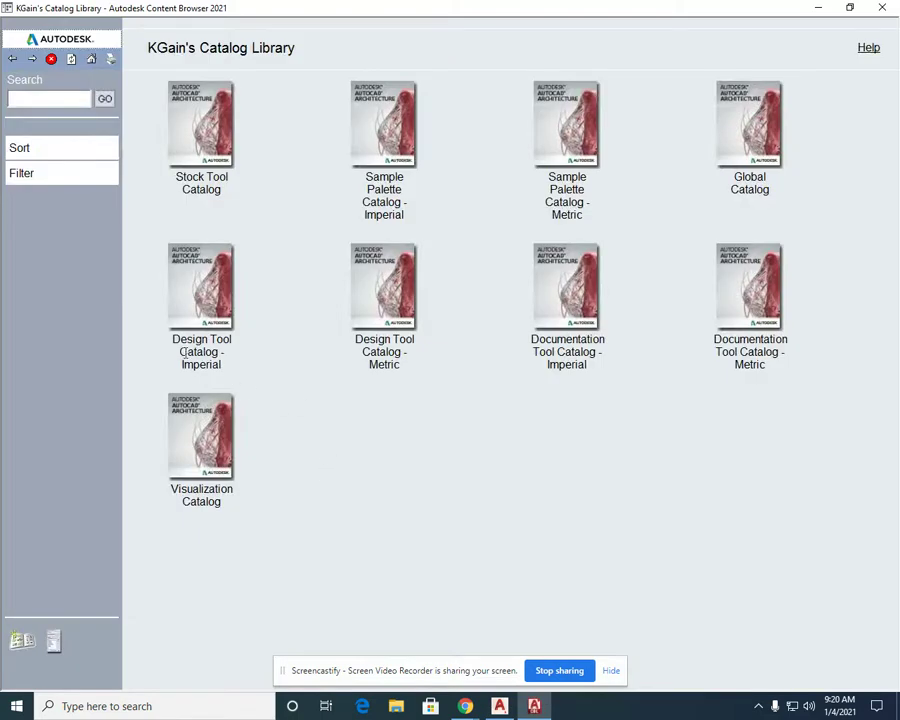
- Open the Plumbing Fixtures category under Mechanical in the Design Tool Catalog - Imperial
click(201, 303)
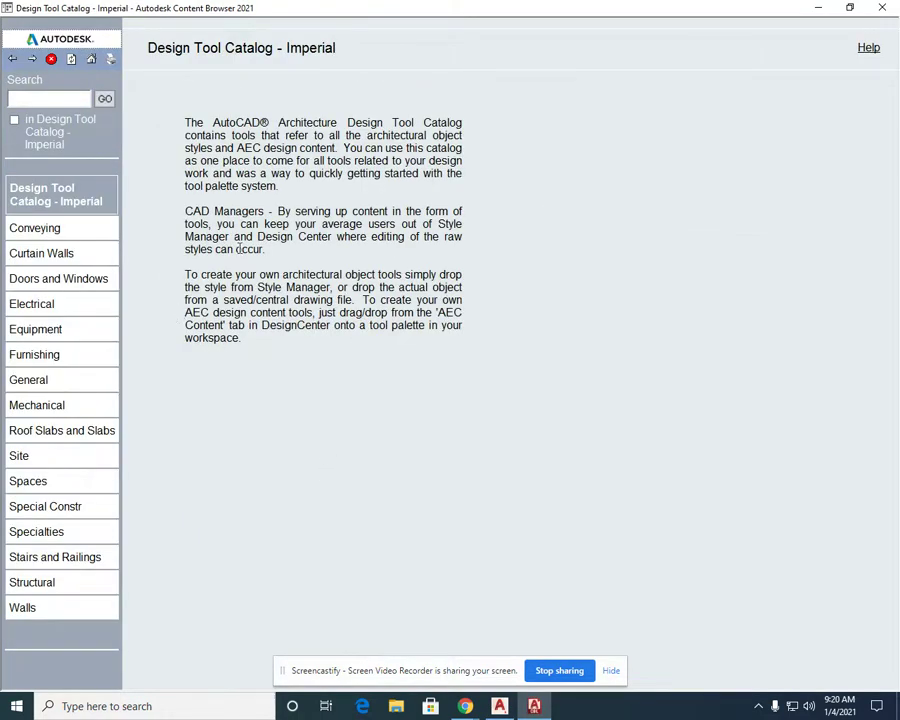
mouse_move(27, 410)
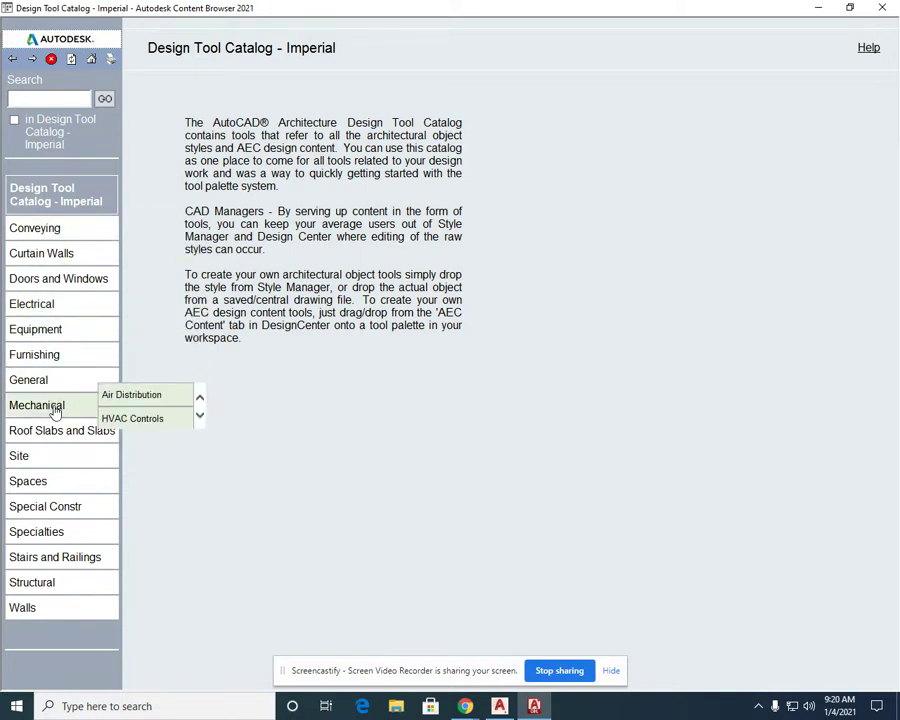
click(59, 410)
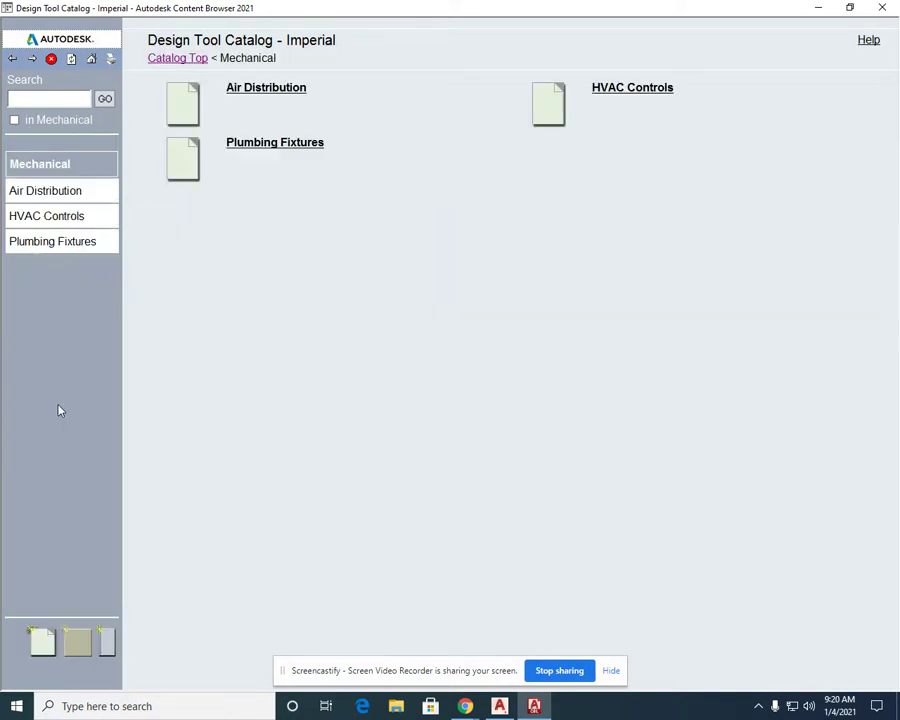
click(253, 146)
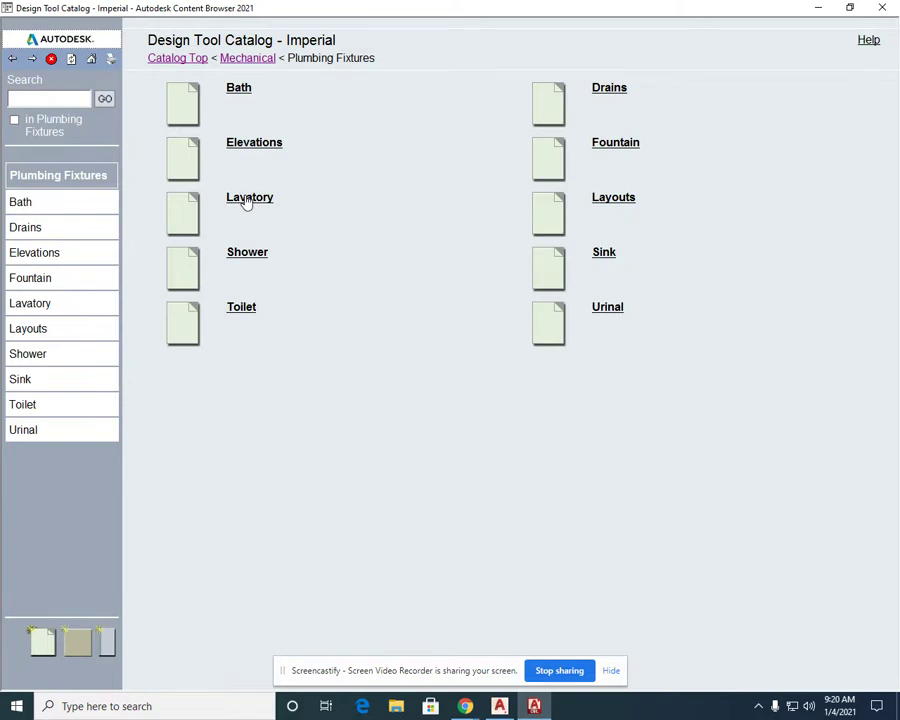
right_click(590, 212)
right_click(620, 263)
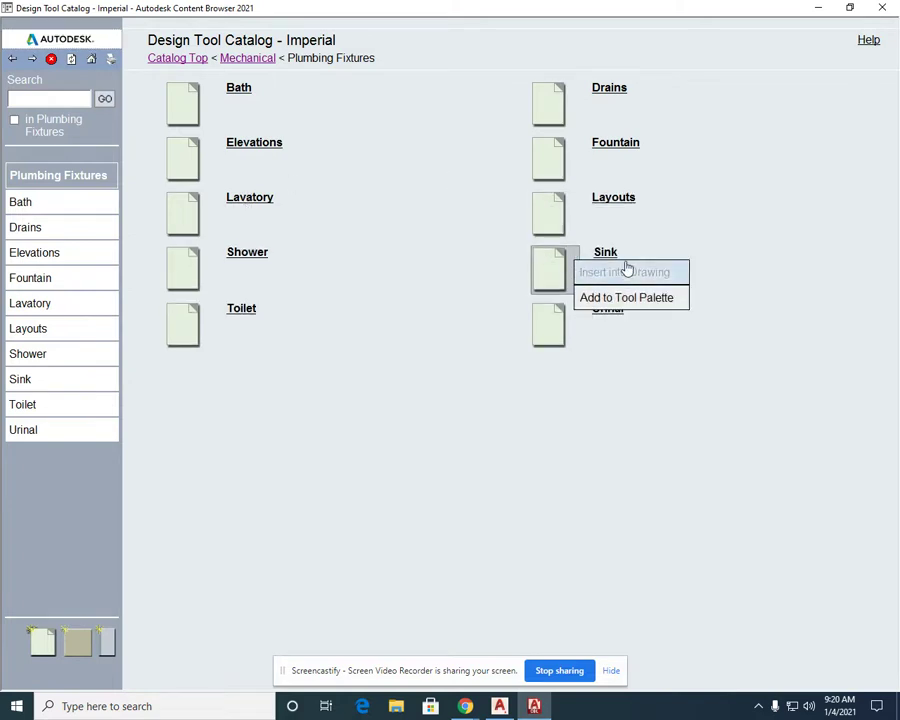
click(620, 251)
right_click(578, 258)
click(597, 297)
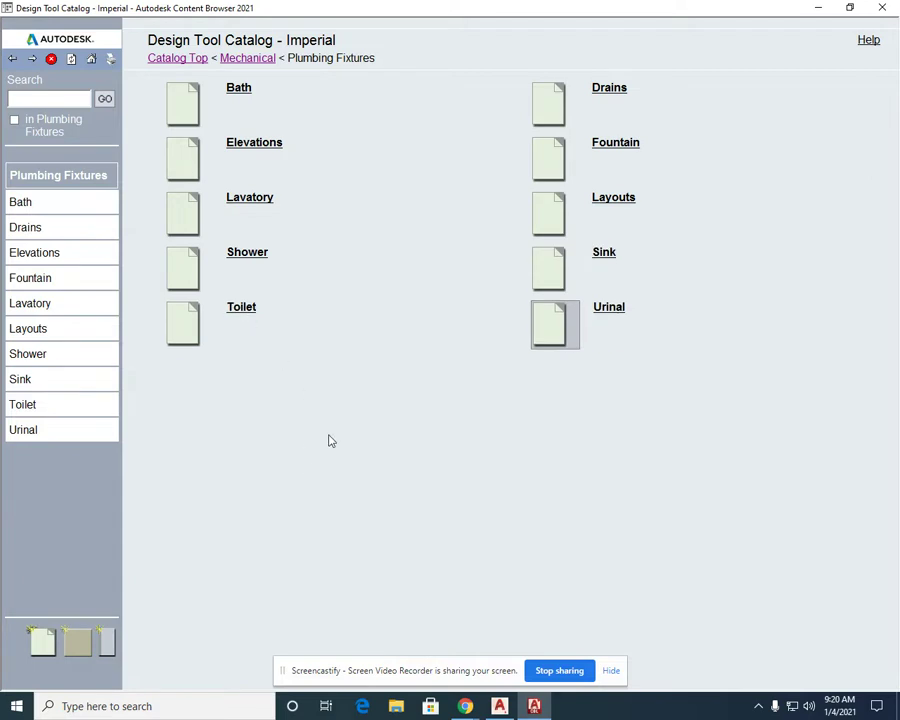
- Insert one Tub 30x60 from the Bath fixtures into the empty area above the floor plan's small upper-left room
click(239, 89)
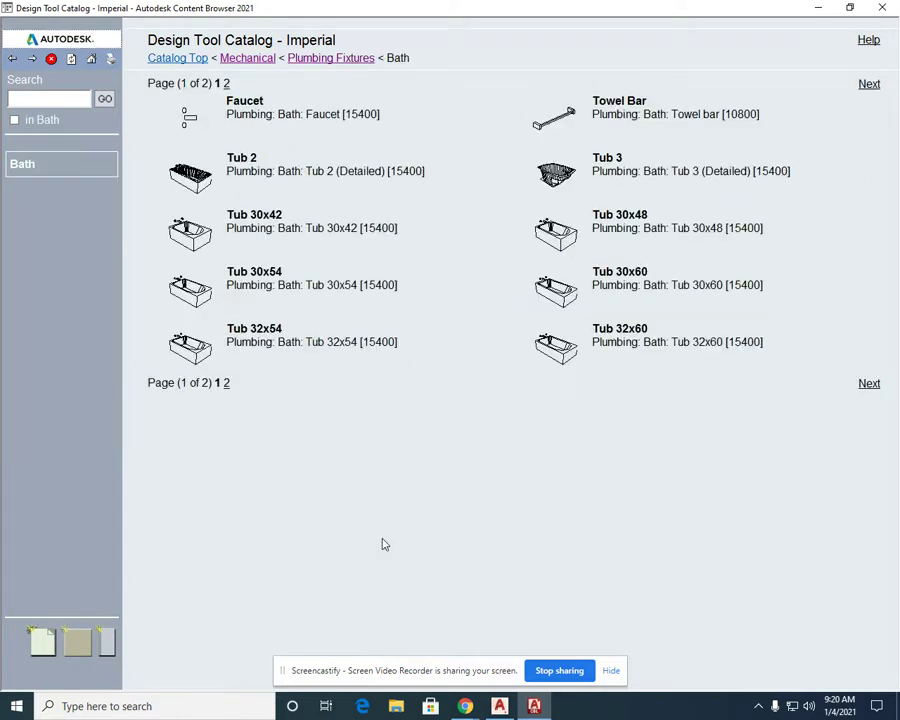
click(226, 84)
click(217, 84)
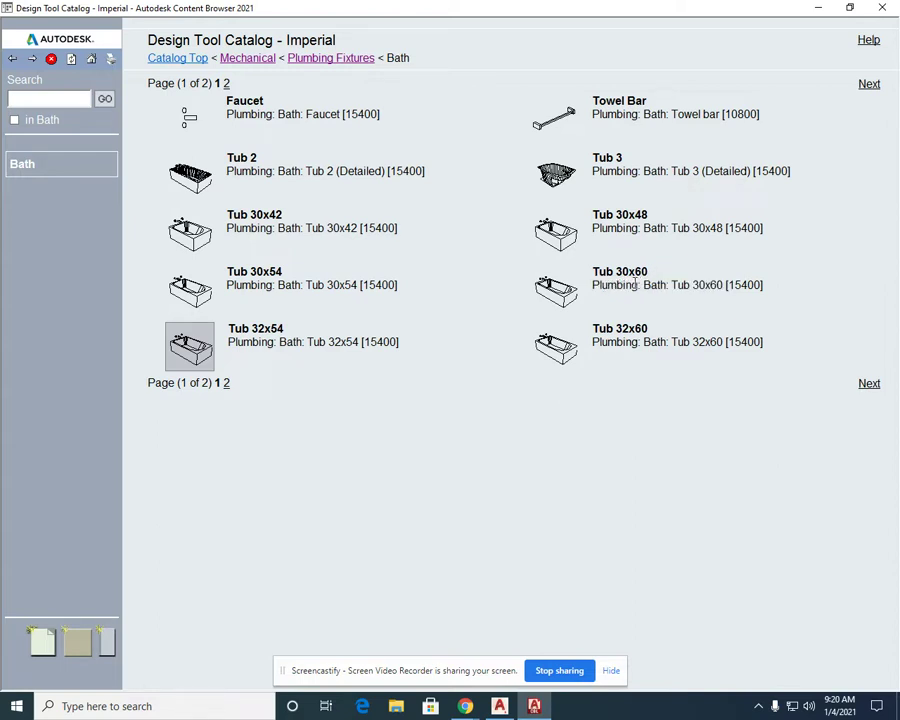
right_click(567, 289)
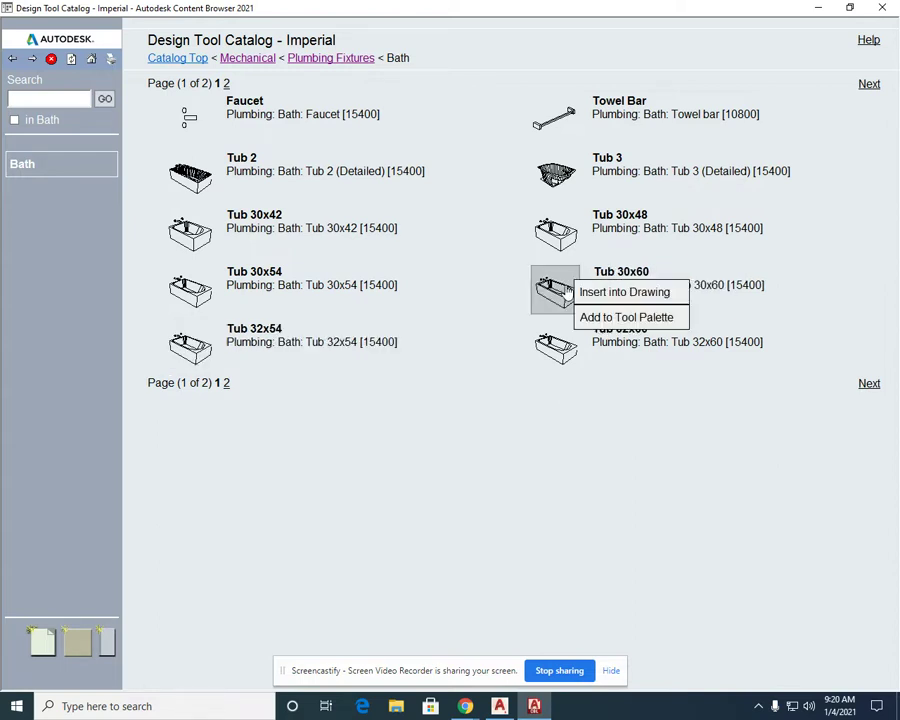
click(602, 293)
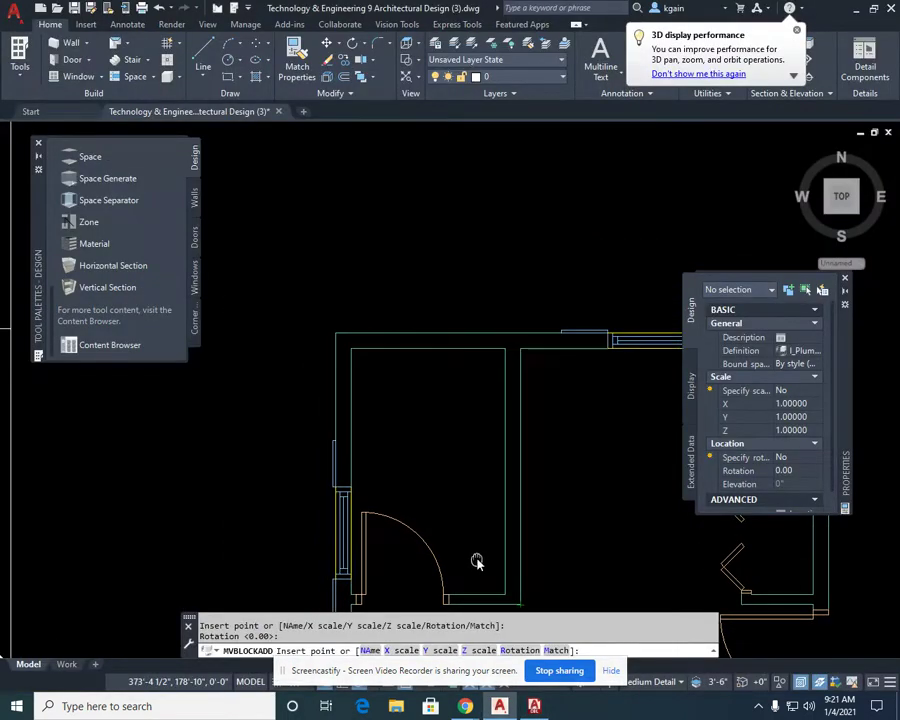
click(290, 188)
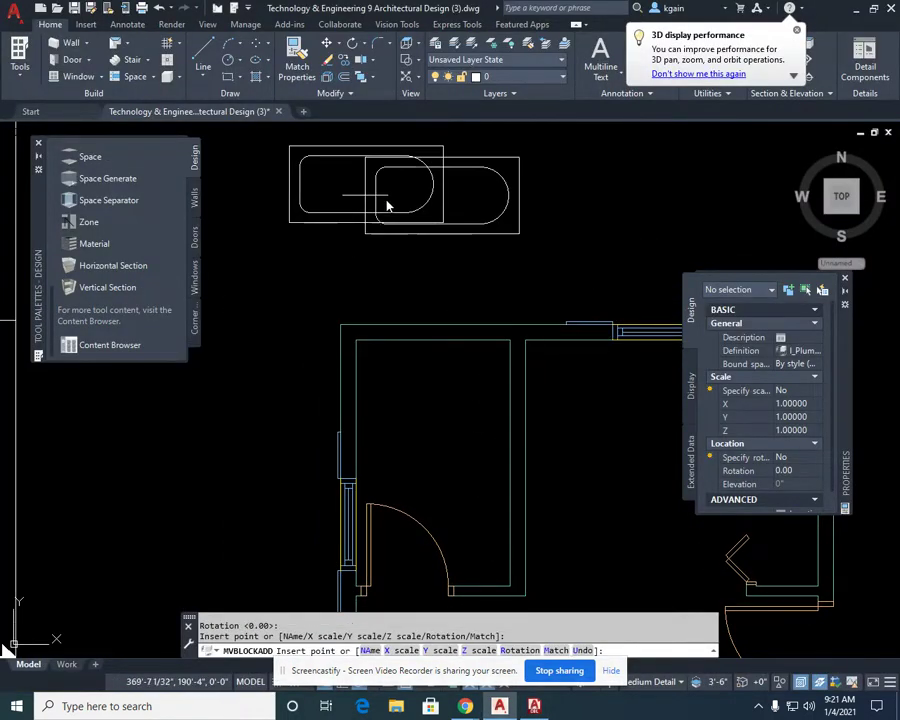
key(Escape)
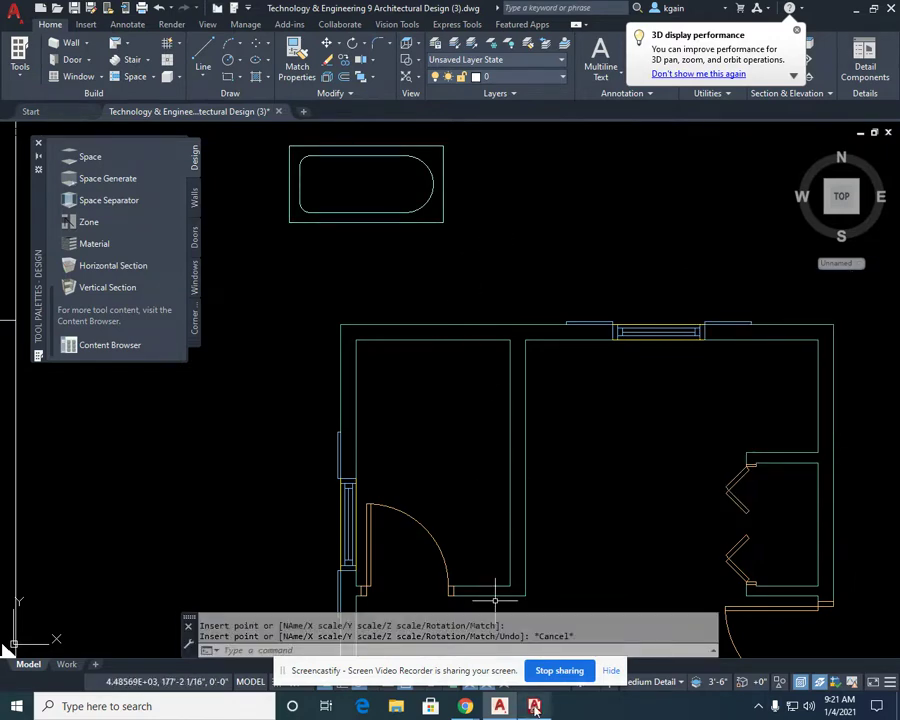
- Return to the Content Browser and insert one Tank 1 toilet above the floor plan, beside the bathtub, at the default rotation
mouse_move(534, 706)
click(540, 630)
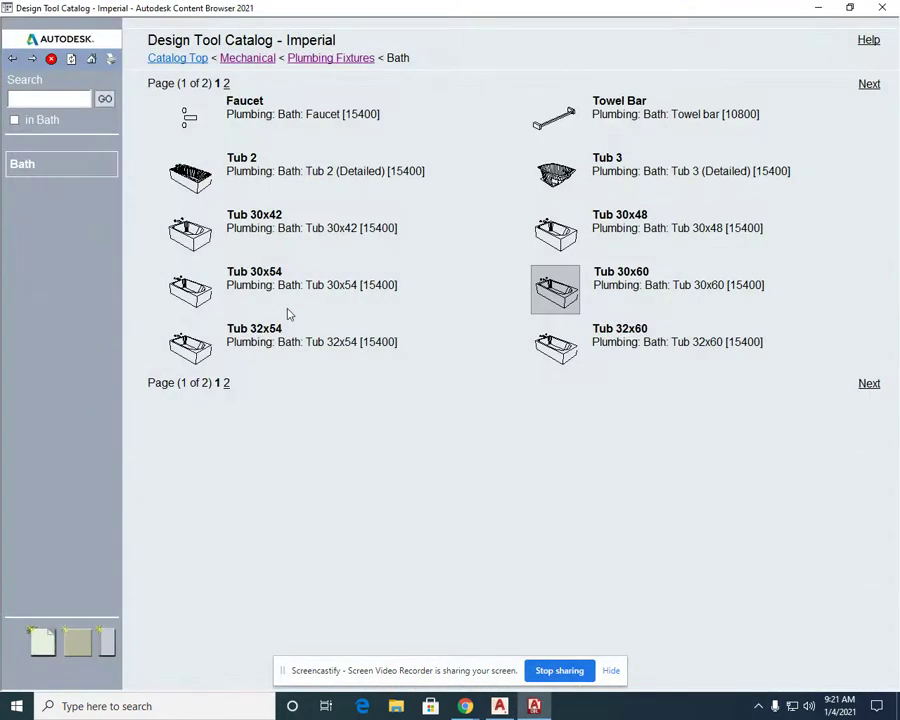
click(16, 59)
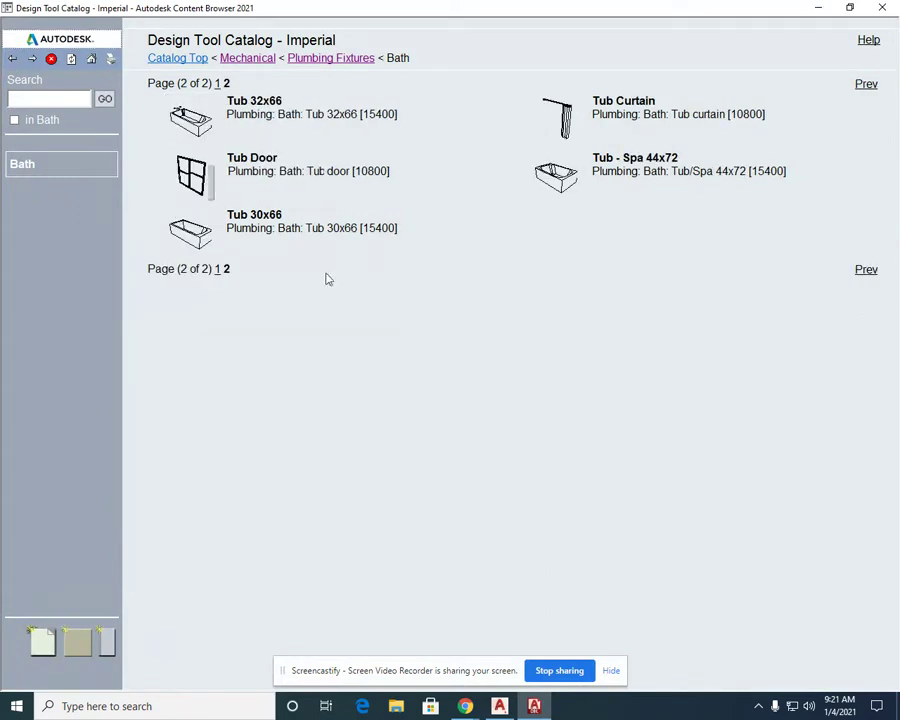
click(12, 60)
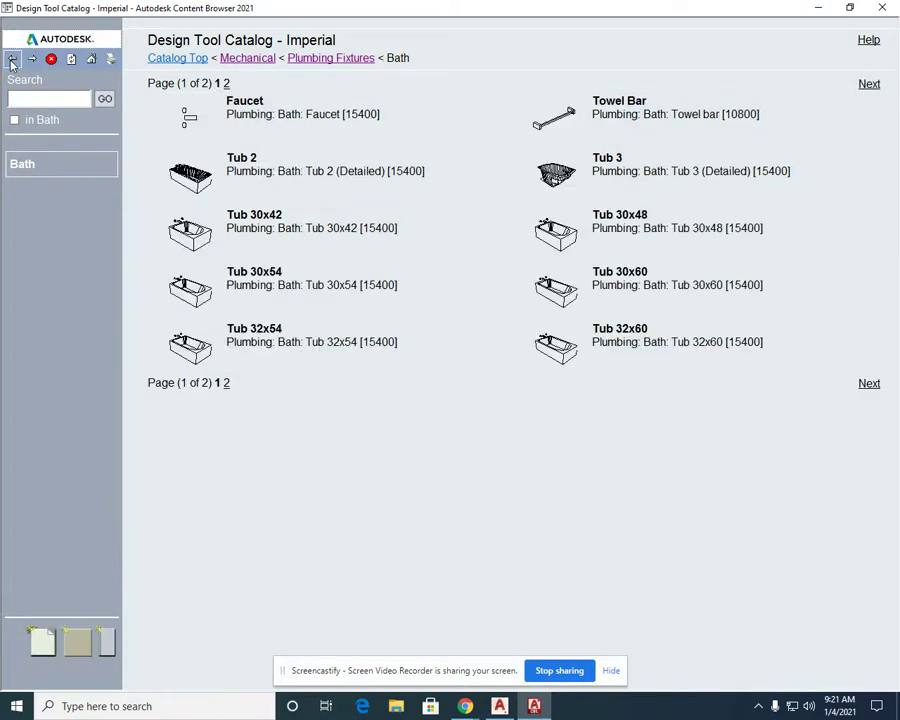
click(13, 60)
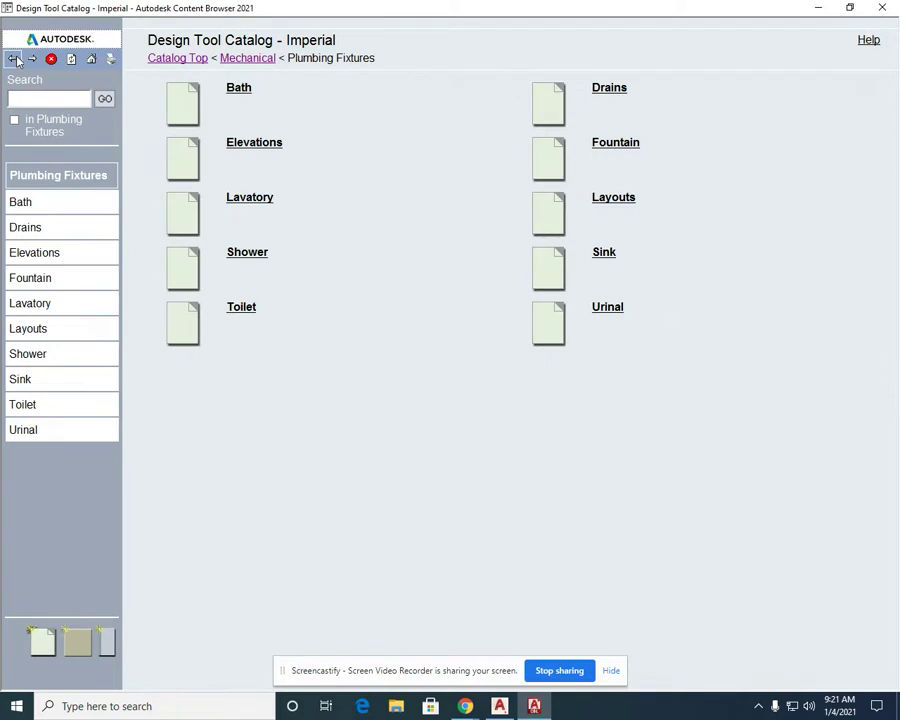
click(241, 308)
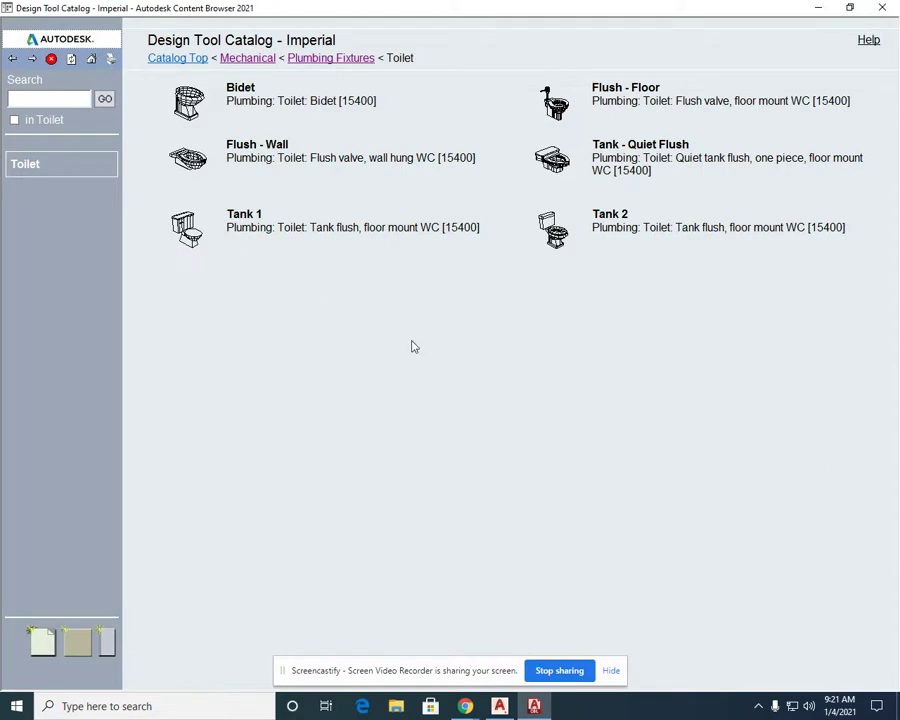
right_click(204, 224)
click(242, 234)
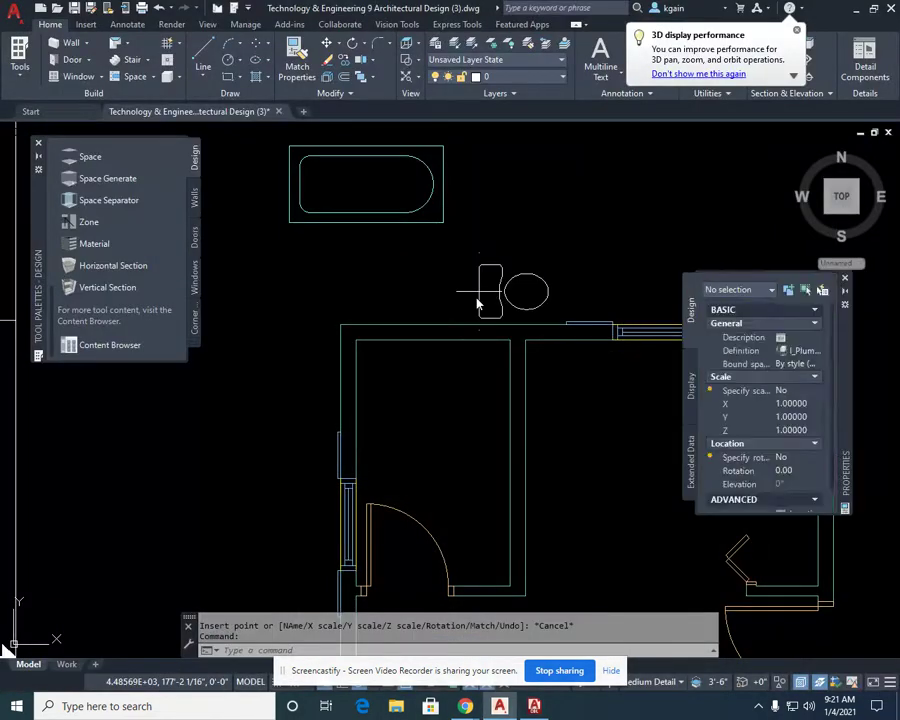
click(534, 206)
key(Return)
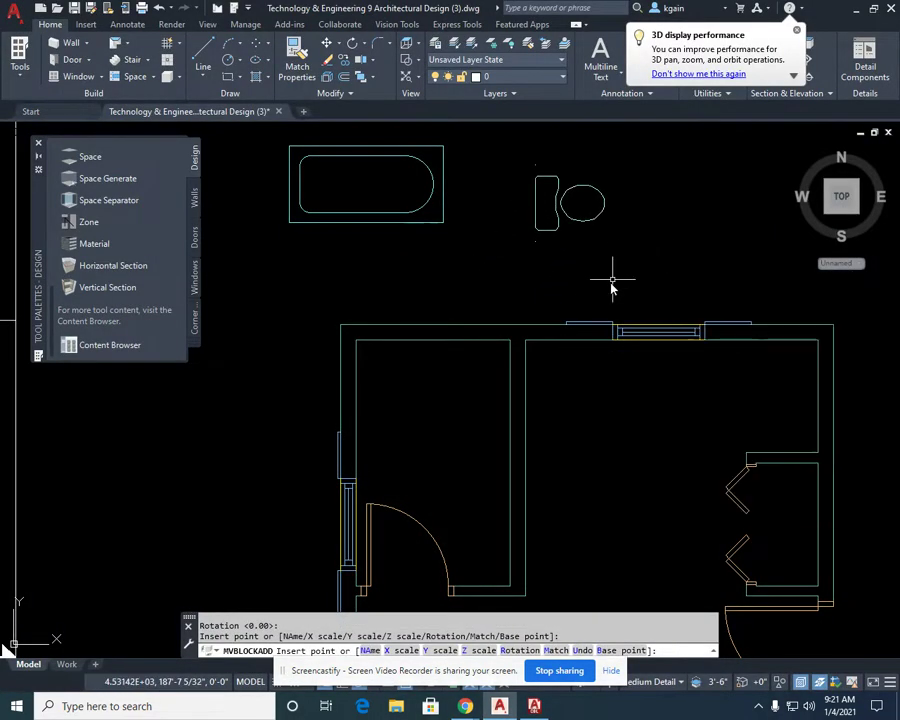
key(Escape)
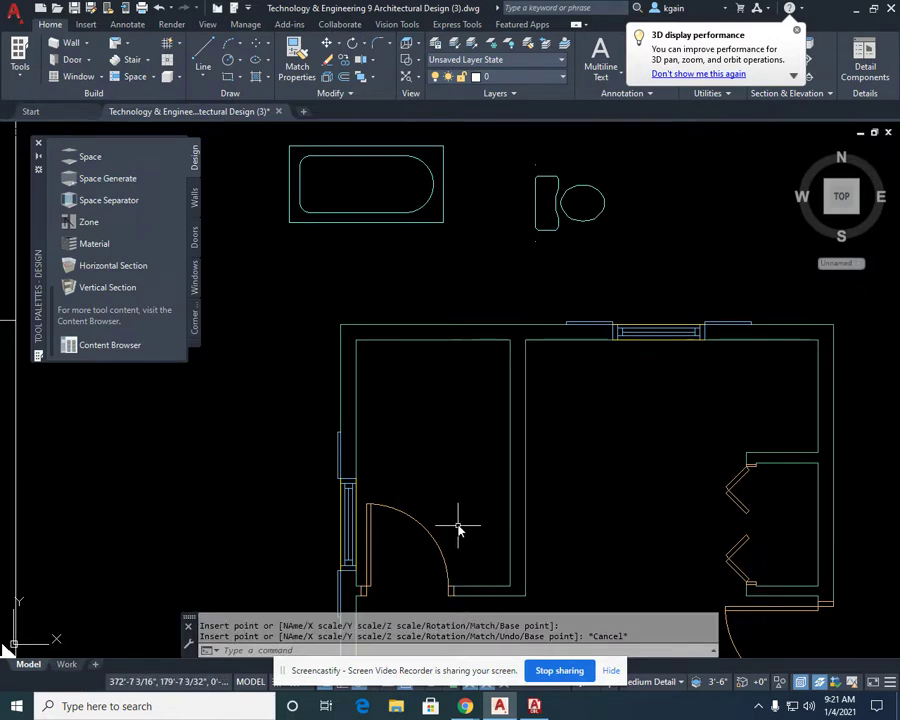
- Return to the Content Browser and insert one Vanity from the Lavatory fixtures outside the floor plan's upper-left corner
click(534, 706)
click(189, 160)
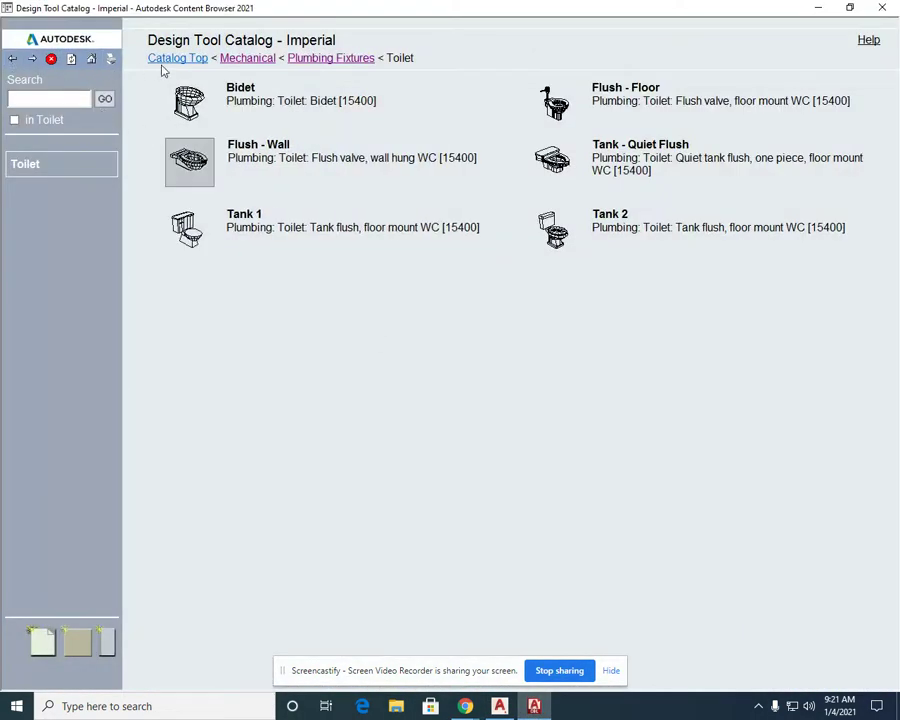
click(243, 59)
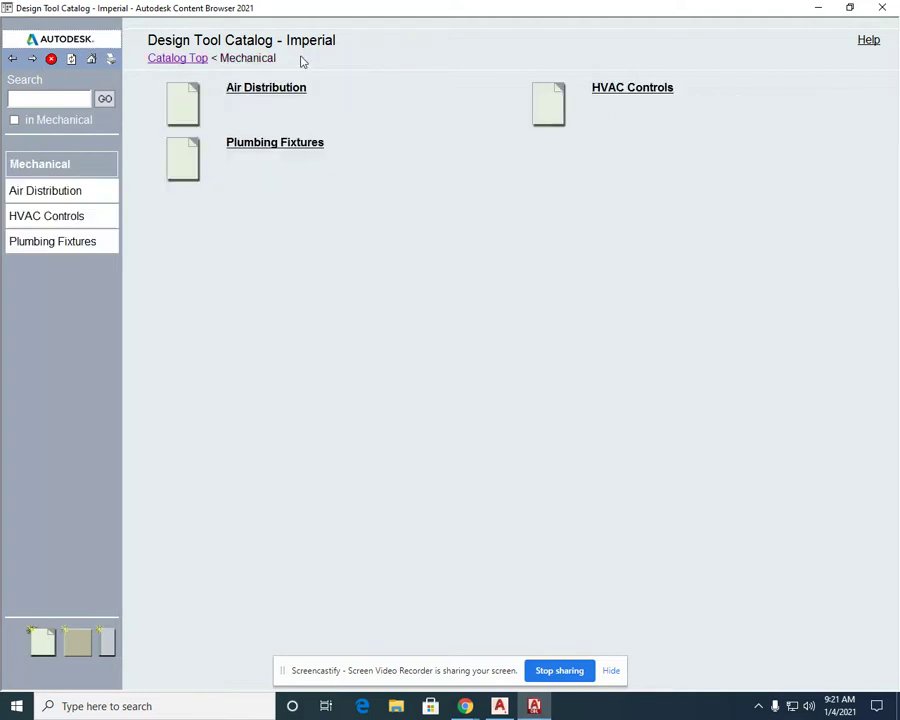
click(270, 146)
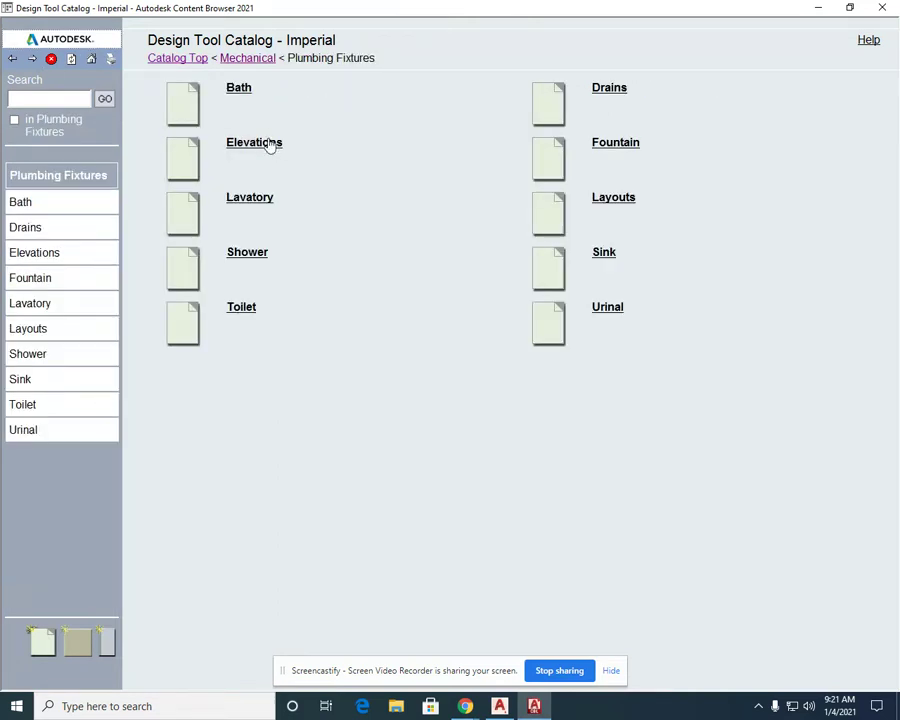
click(249, 198)
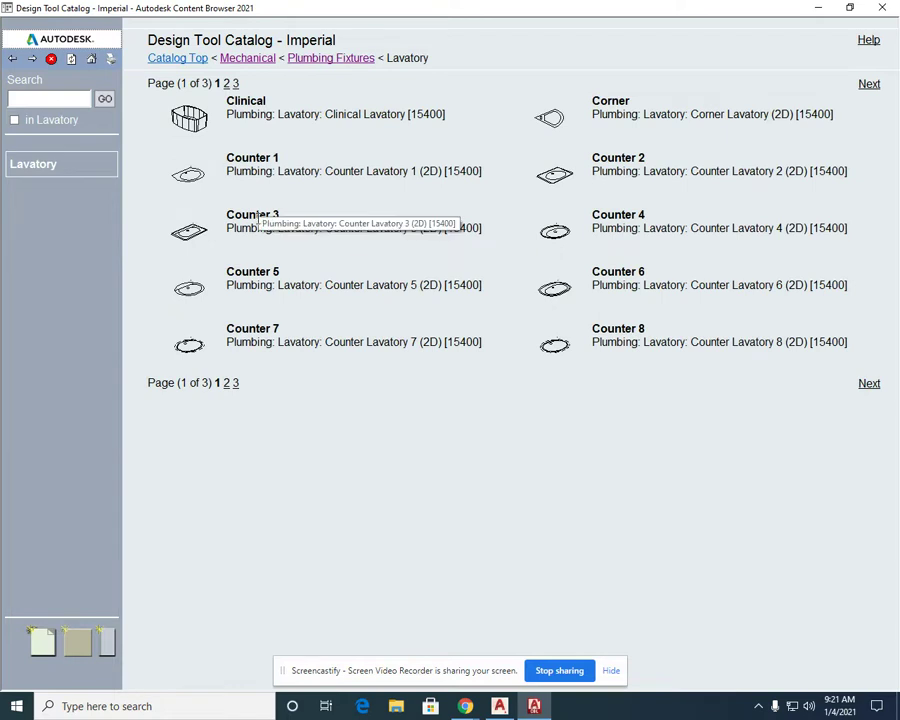
click(227, 384)
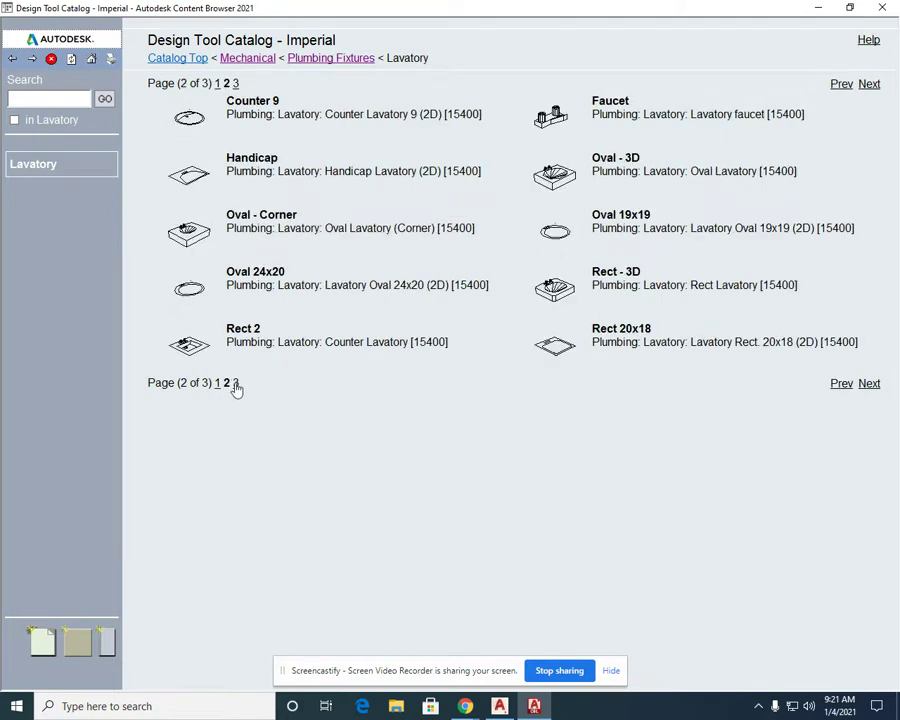
click(235, 384)
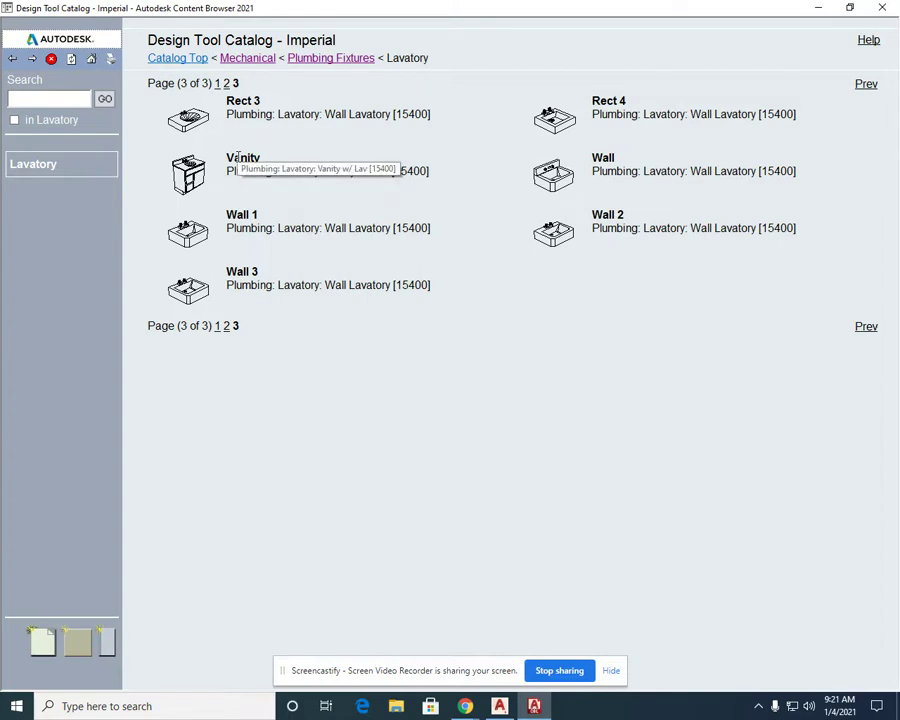
right_click(203, 168)
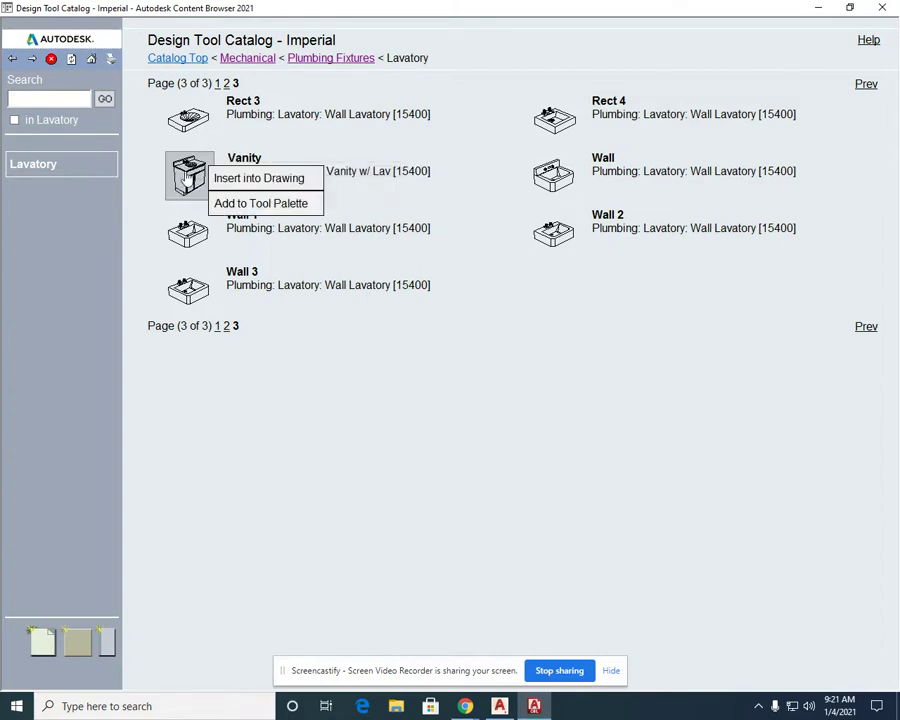
click(229, 177)
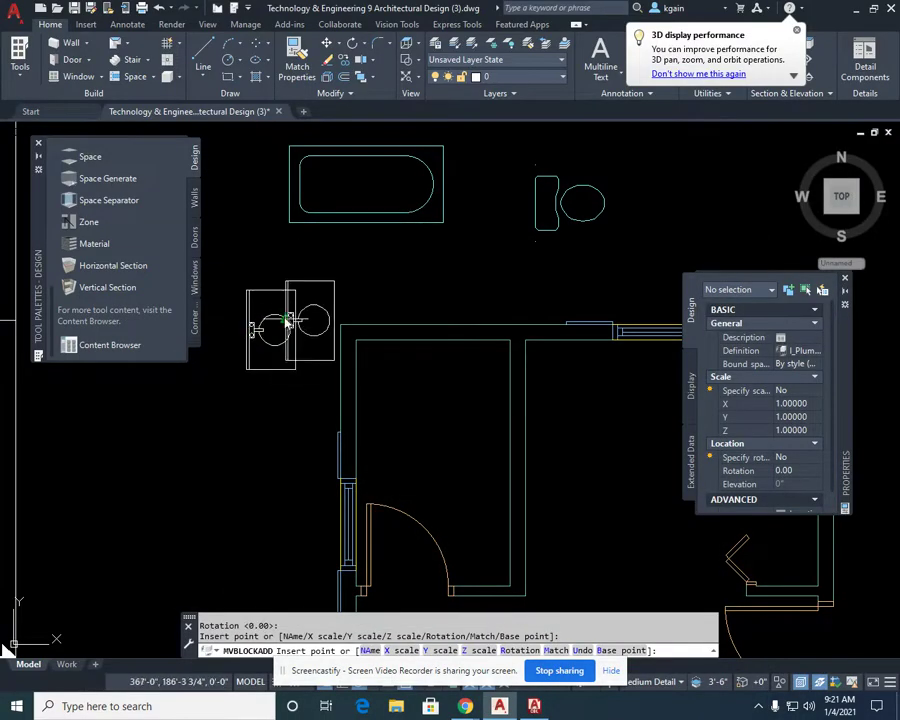
key(Escape)
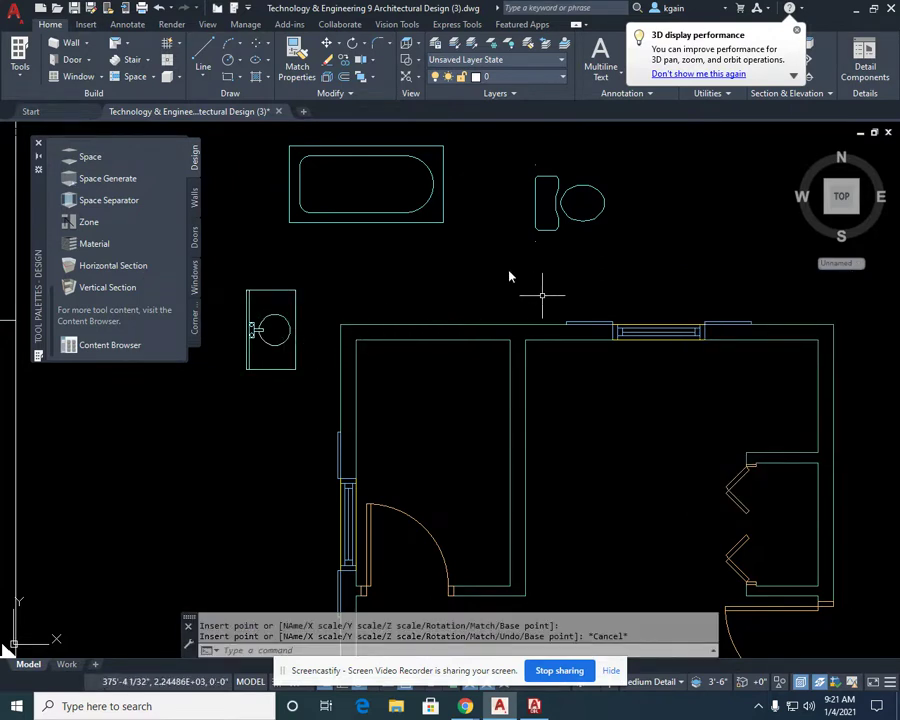
- Rotate the bathtub 180 degrees about the upper-right corner of its outline
scroll(250, 330, up, 3)
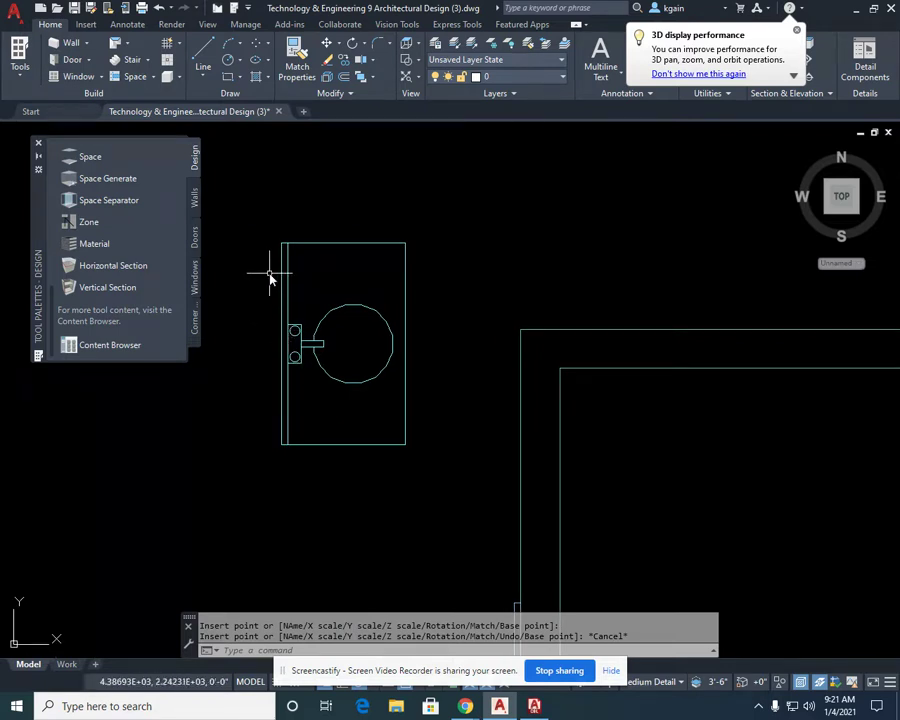
scroll(342, 338, down, 3)
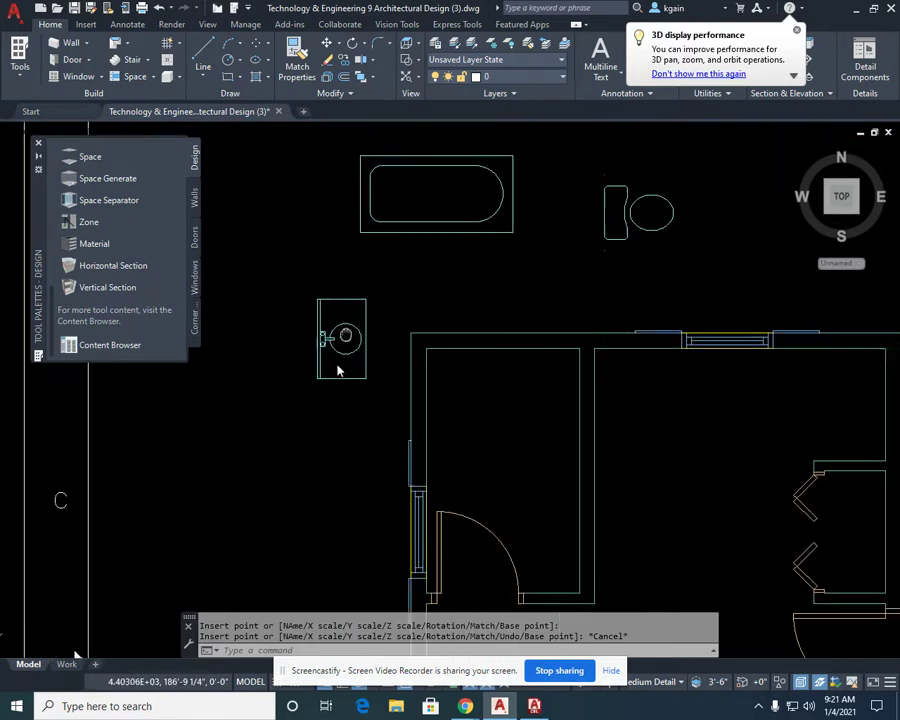
middle_drag(337, 371, 316, 430)
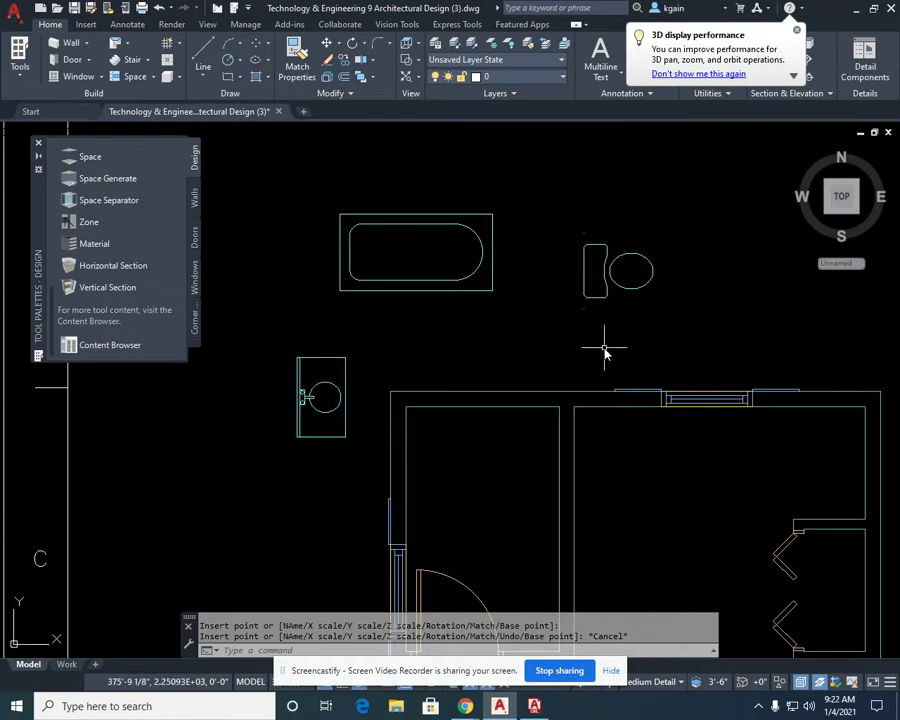
mouse_move(609, 325)
middle_down()
mouse_move(572, 318)
mouse_move(549, 348)
middle_up()
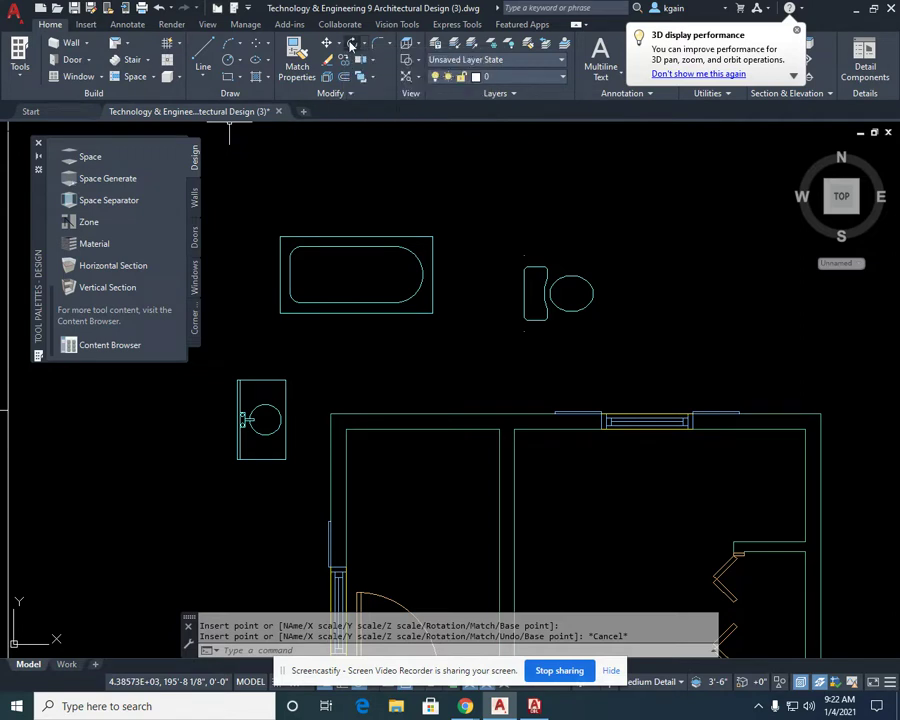
click(351, 44)
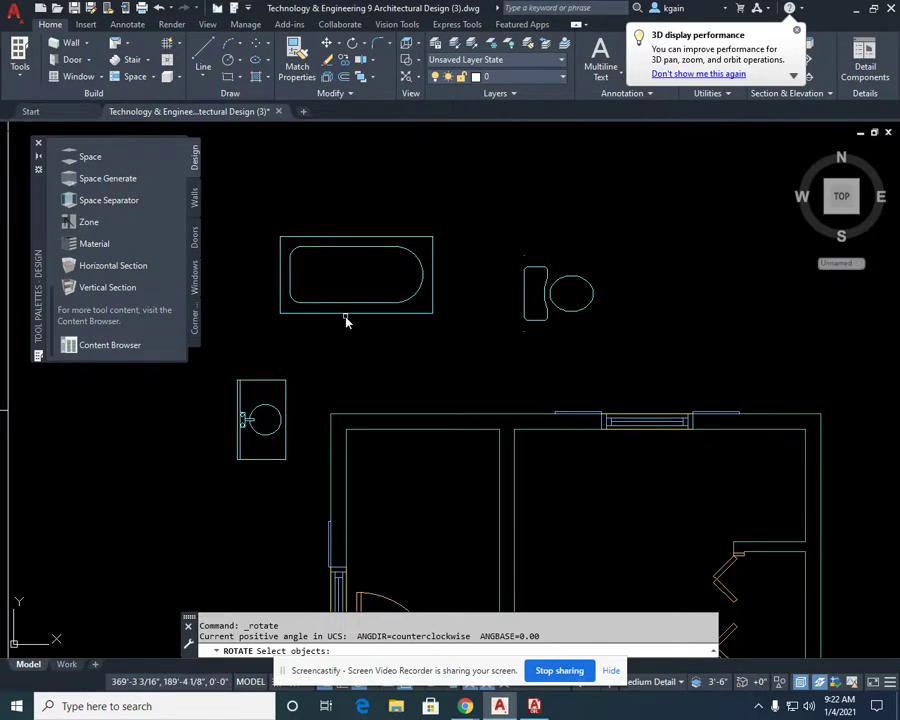
click(311, 247)
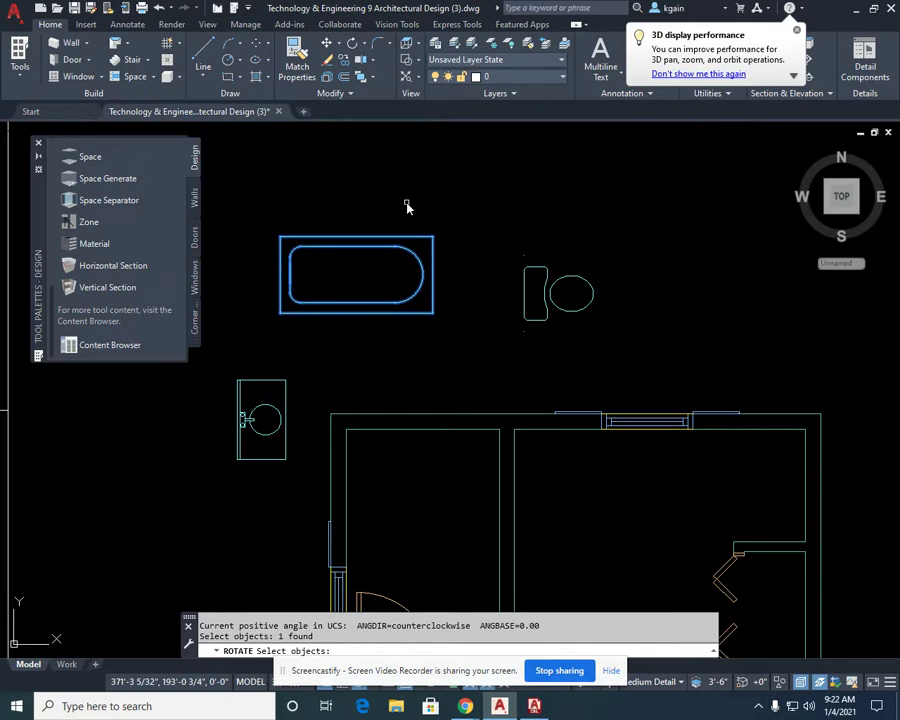
key(Return)
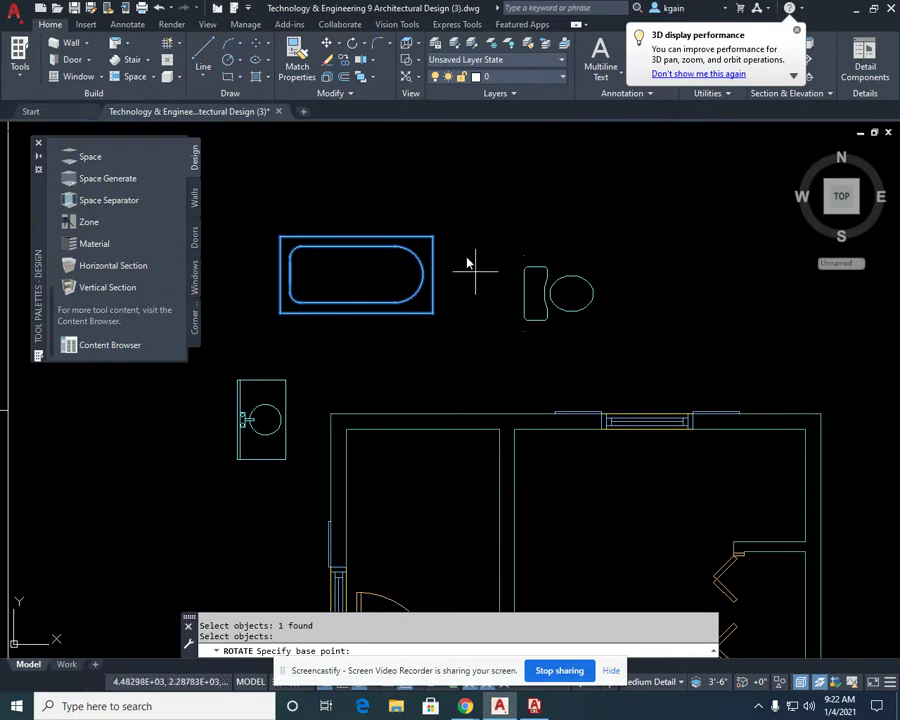
click(433, 238)
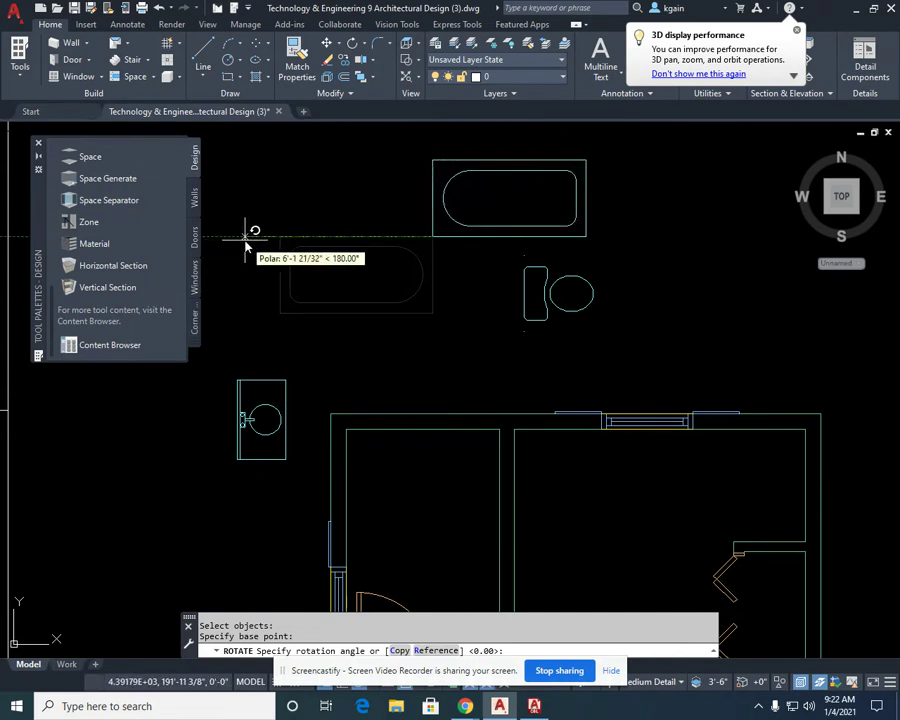
key(Return)
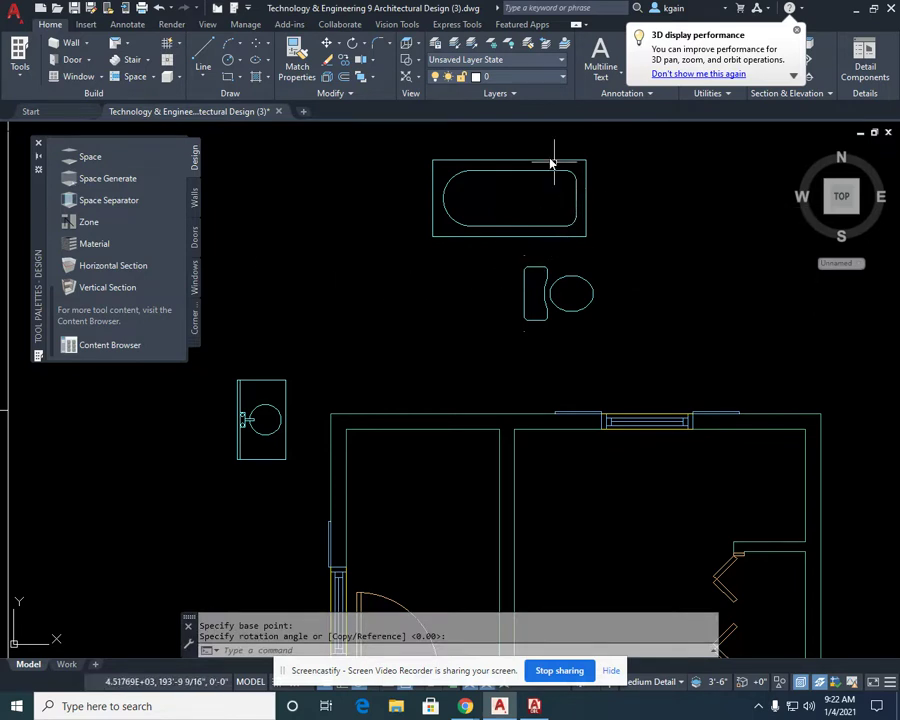
- Rotate the toilet 180 degrees about the middle of the tank's back edge
click(352, 45)
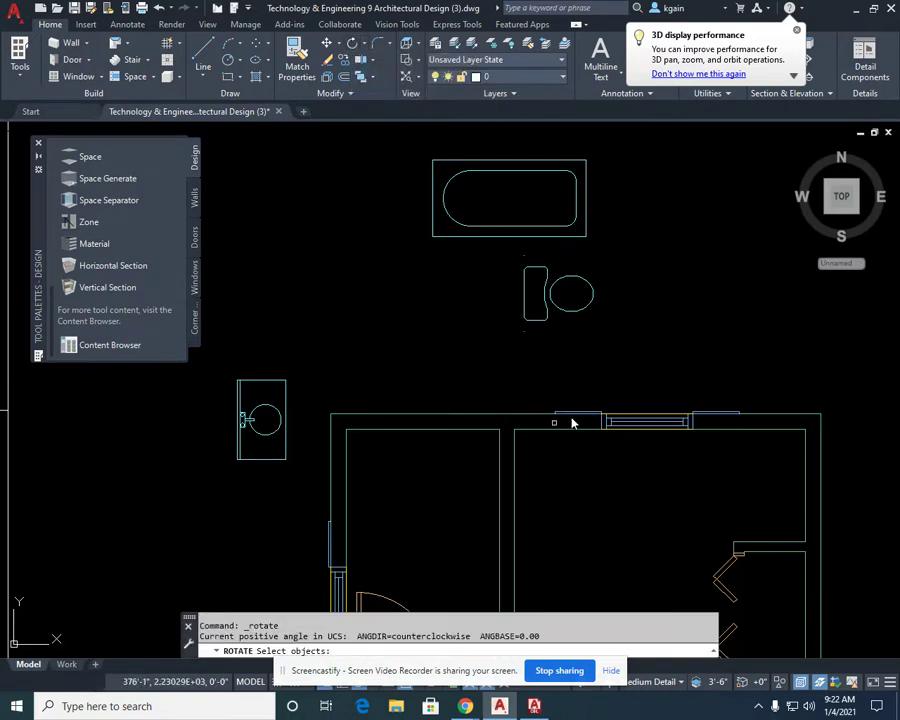
click(587, 314)
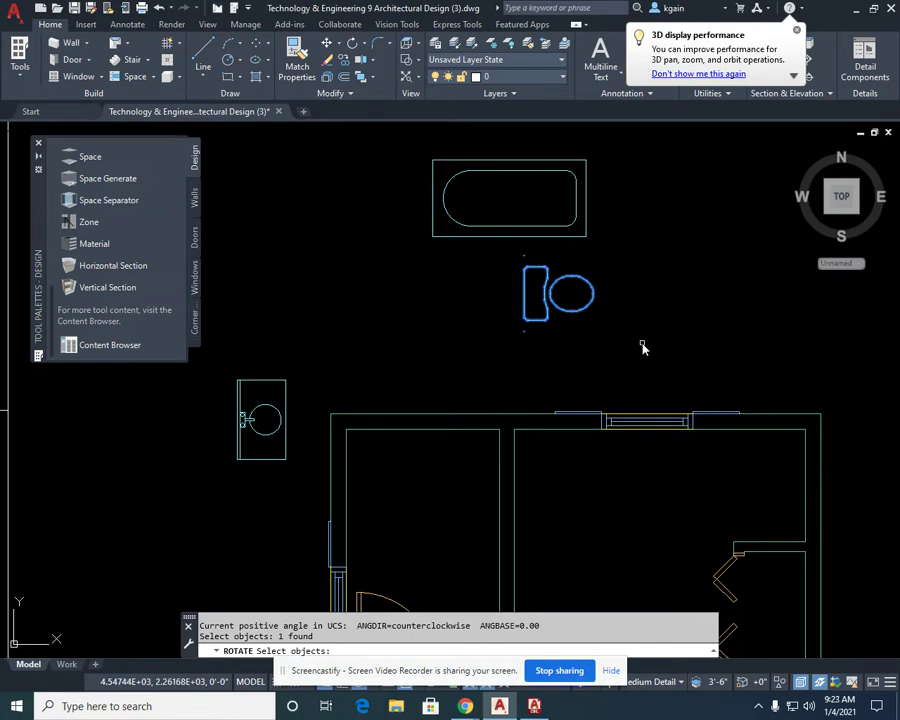
key(Return)
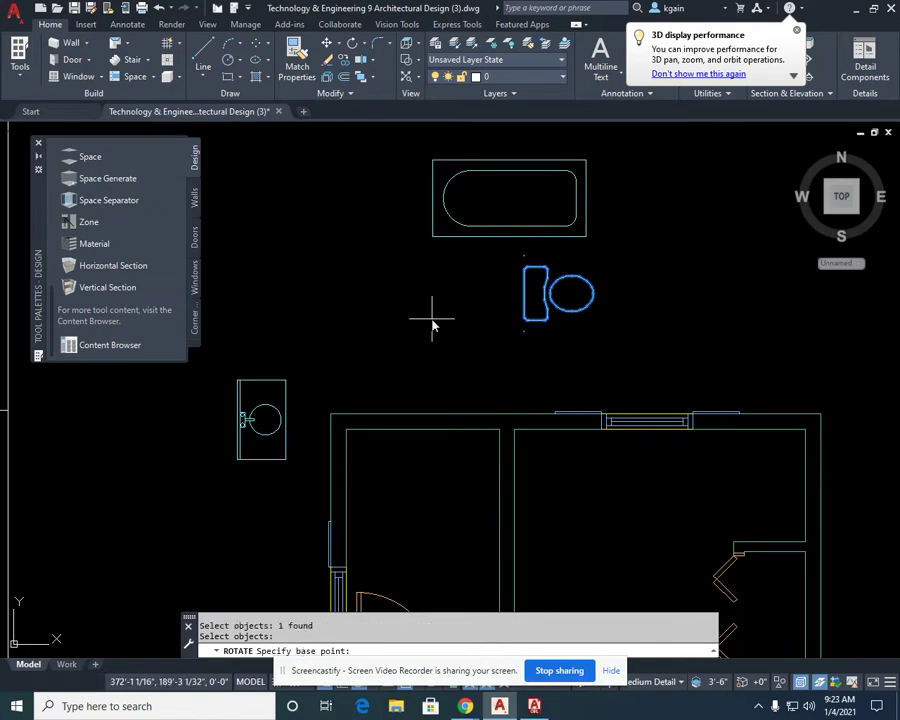
click(523, 296)
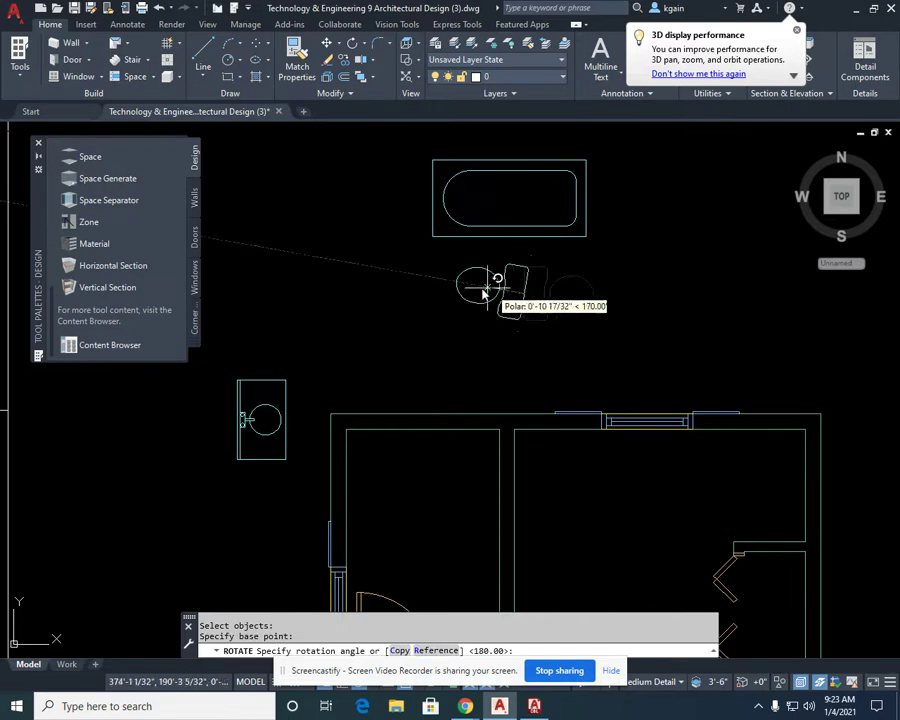
click(360, 296)
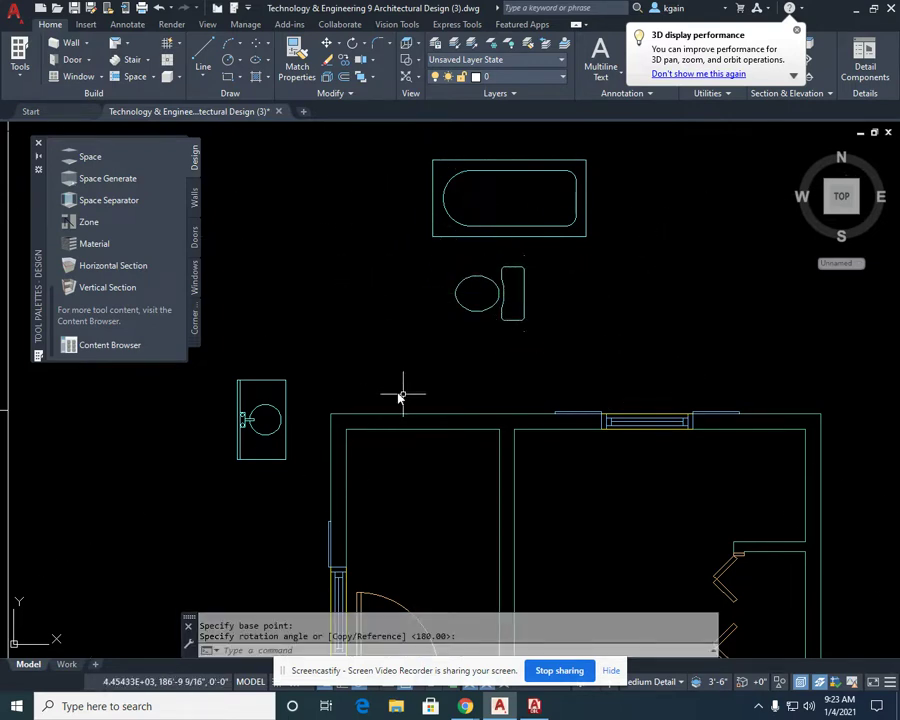
- Rotate the vanity 180 degrees about its upper-right corner
click(352, 44)
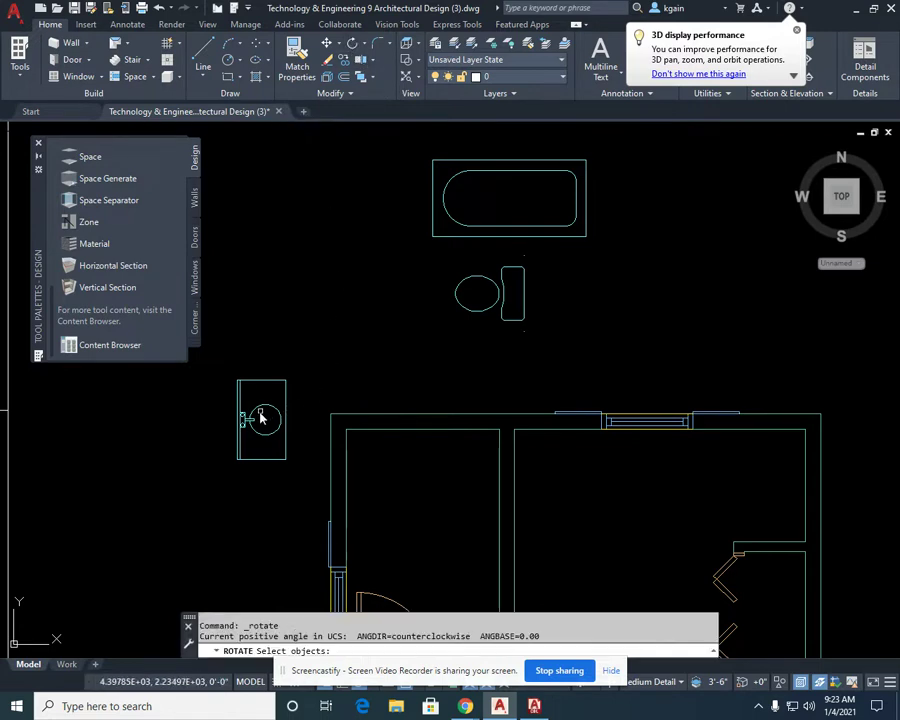
click(262, 416)
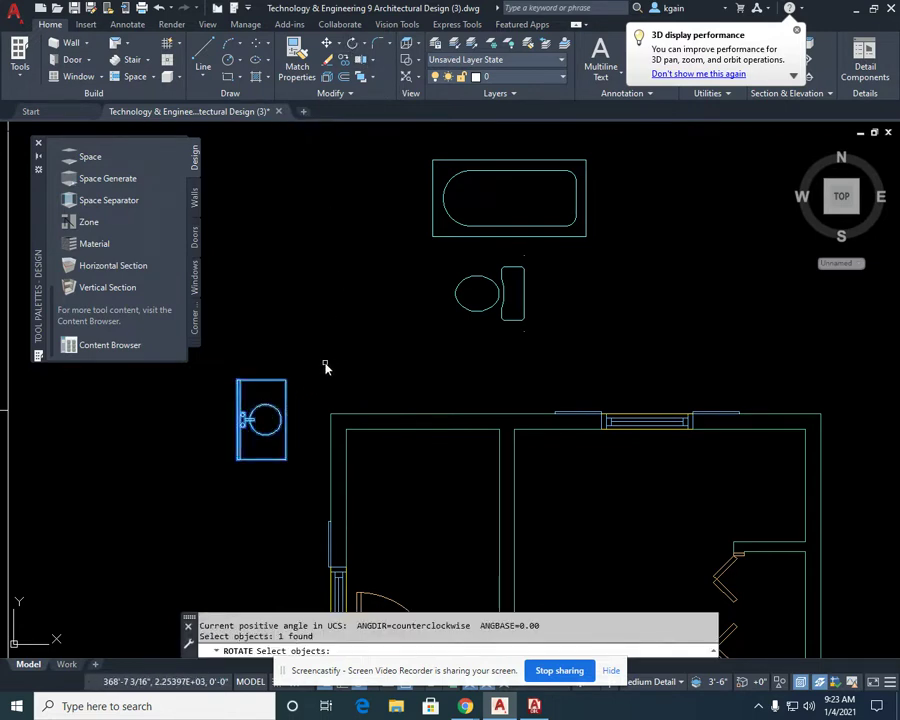
key(Return)
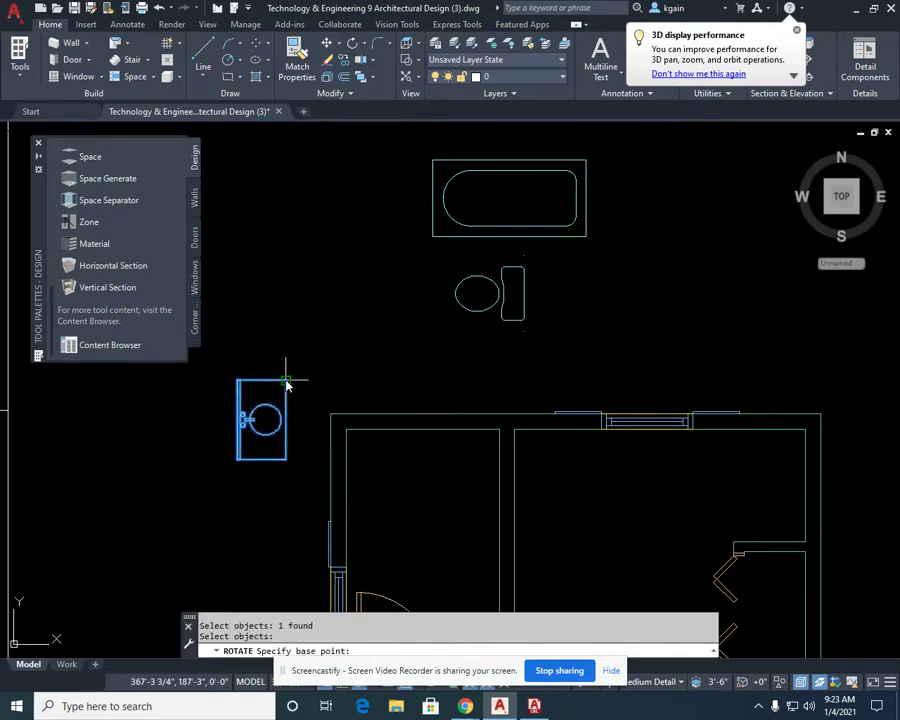
click(286, 381)
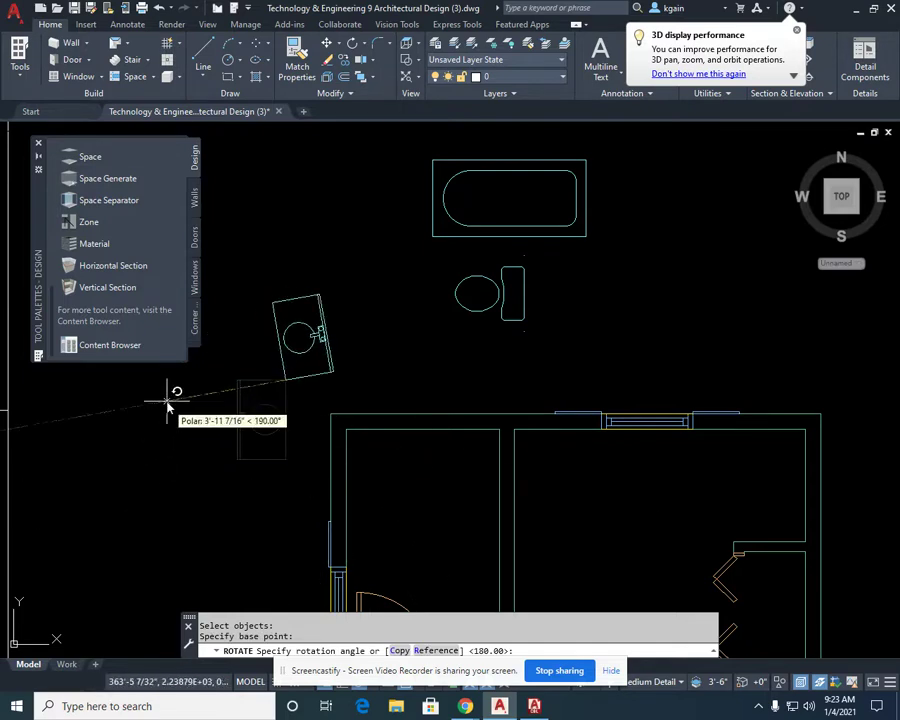
click(181, 373)
- Examine the empty small upper-left room and the three fixtures above it to plan their placement
middle_drag(373, 343, 412, 342)
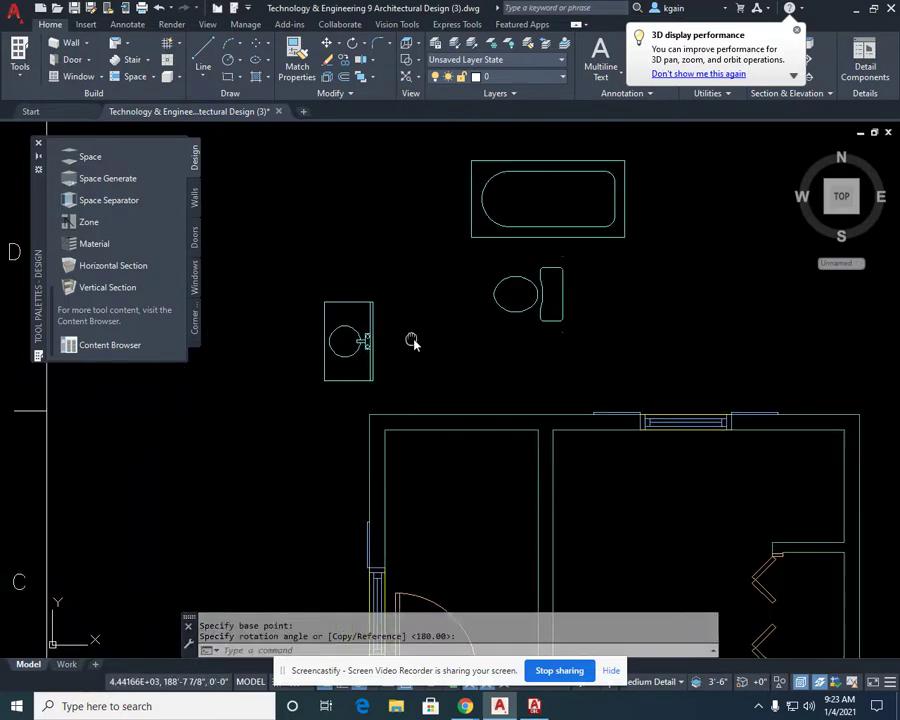
mouse_move(655, 358)
middle_down()
mouse_move(639, 299)
mouse_move(613, 284)
middle_up()
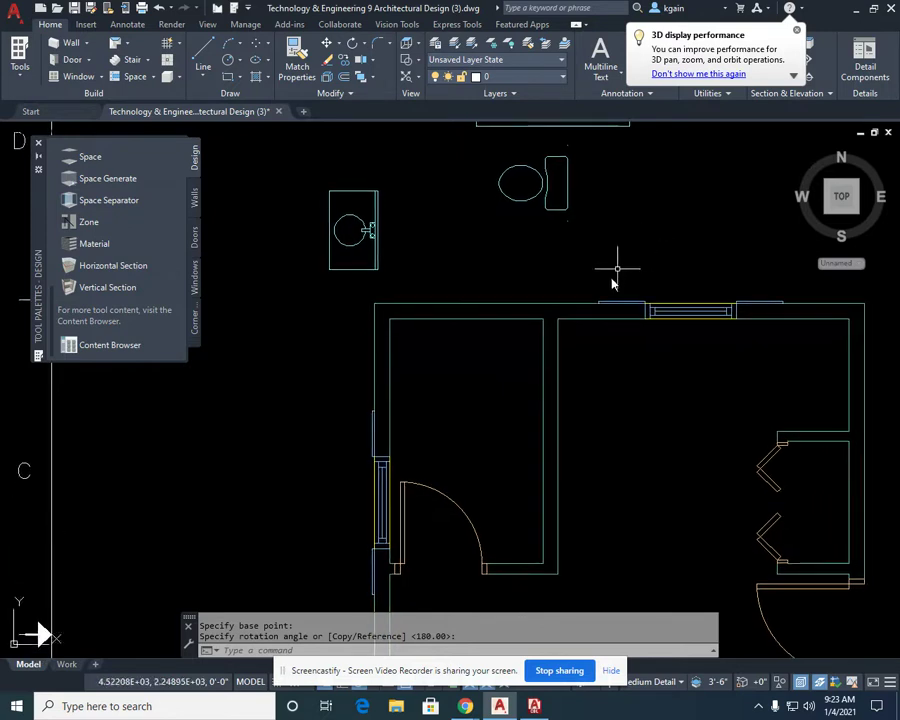
scroll(566, 300, up, 2)
middle_drag(474, 324, 483, 270)
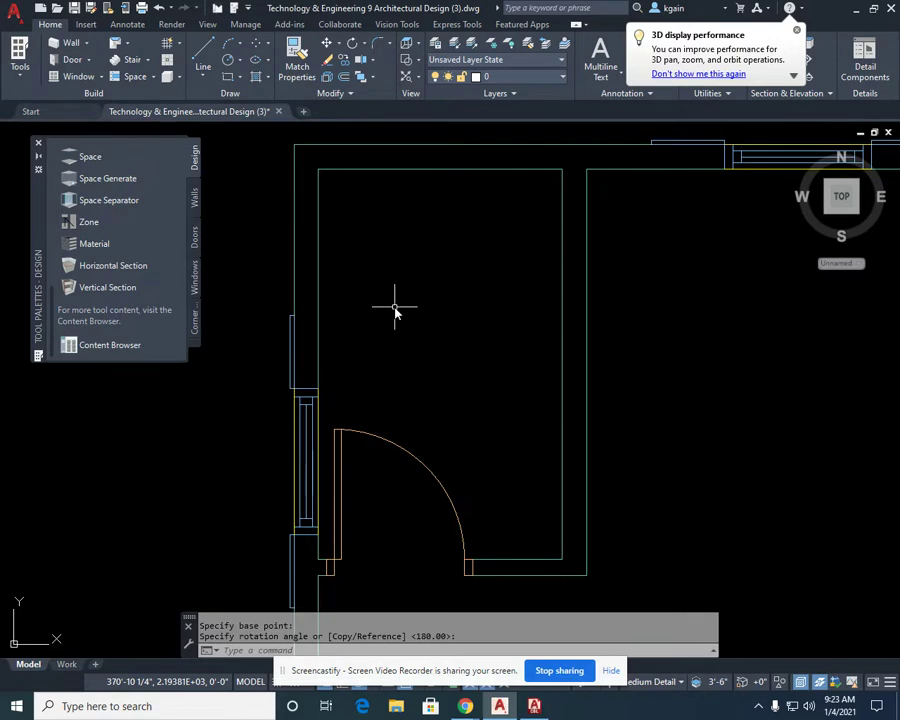
scroll(395, 312, down, 5)
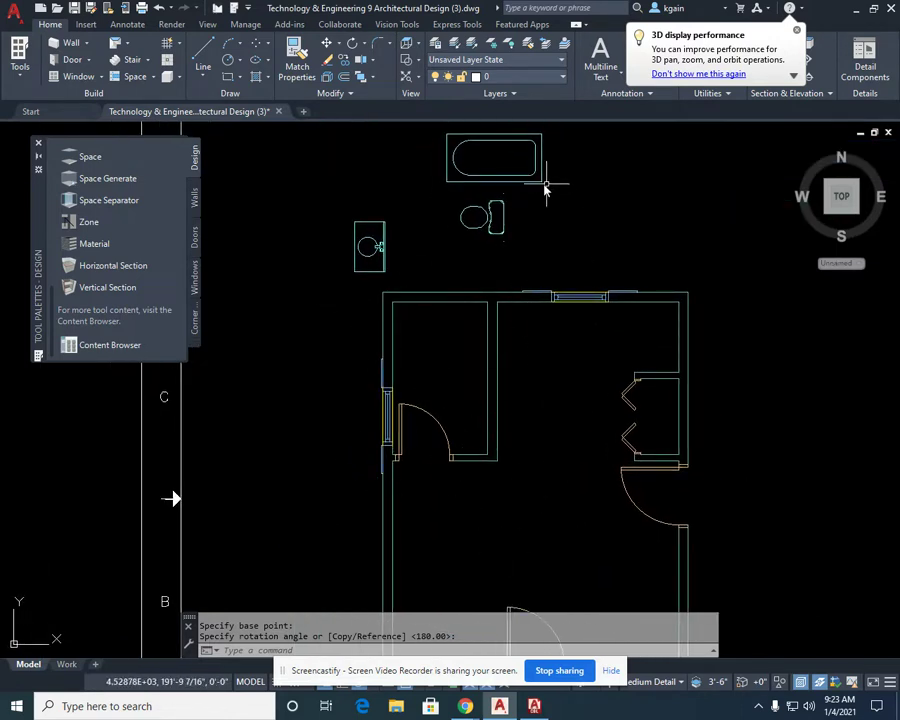
scroll(536, 275, up, 4)
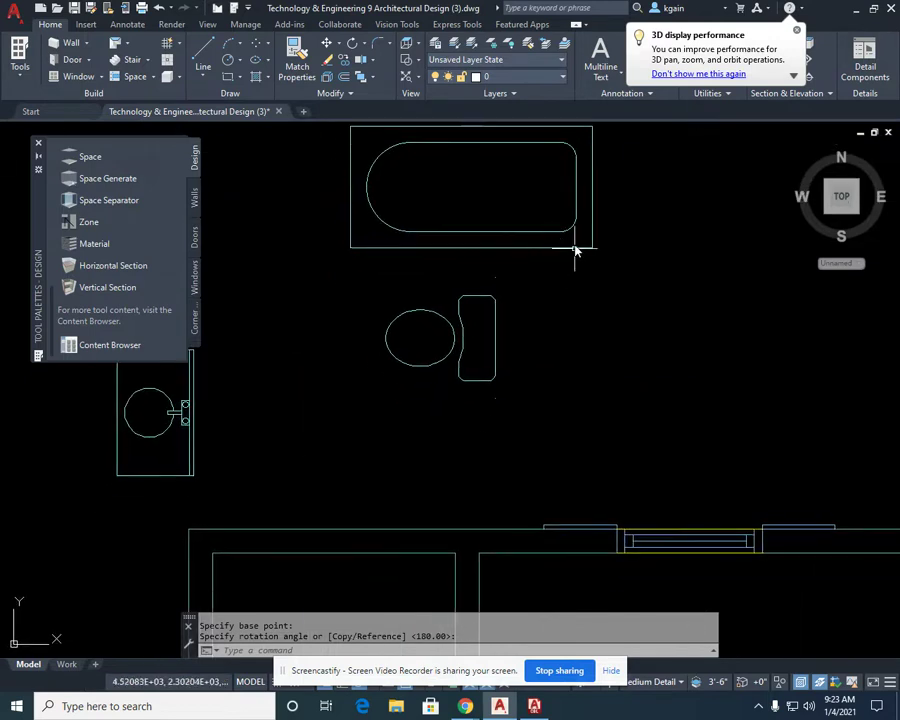
scroll(600, 236, down, 2)
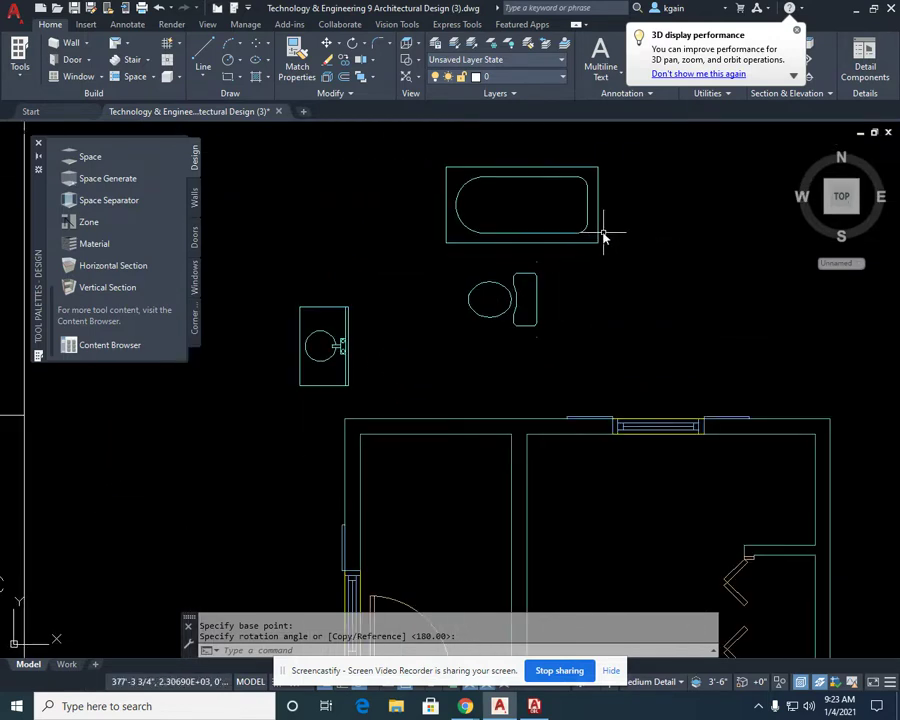
middle_drag(517, 269, 496, 253)
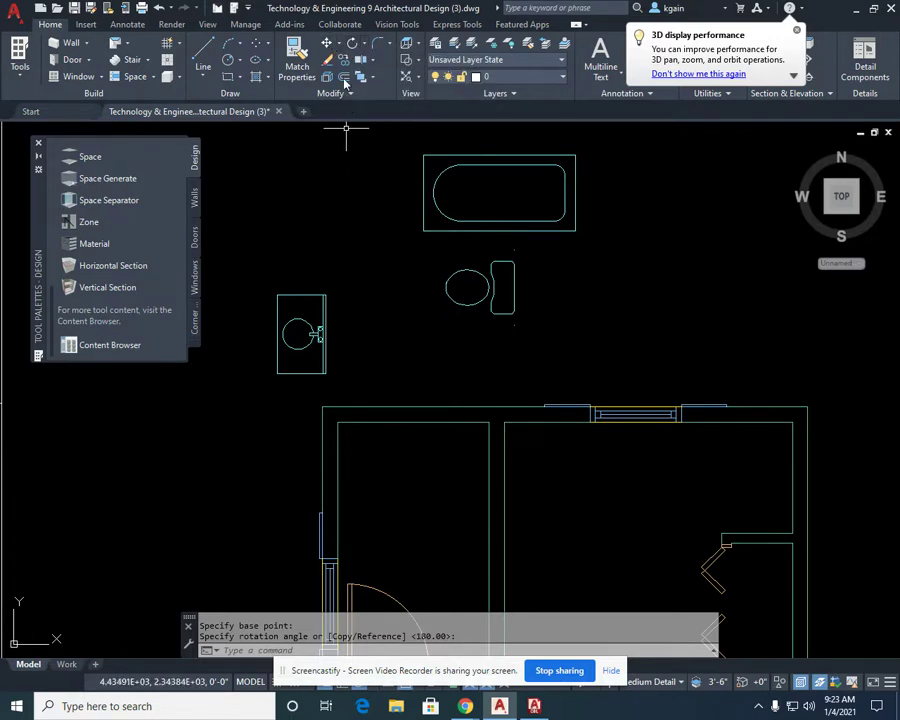
mouse_move(438, 376)
middle_down()
mouse_move(416, 300)
mouse_move(360, 395)
middle_up()
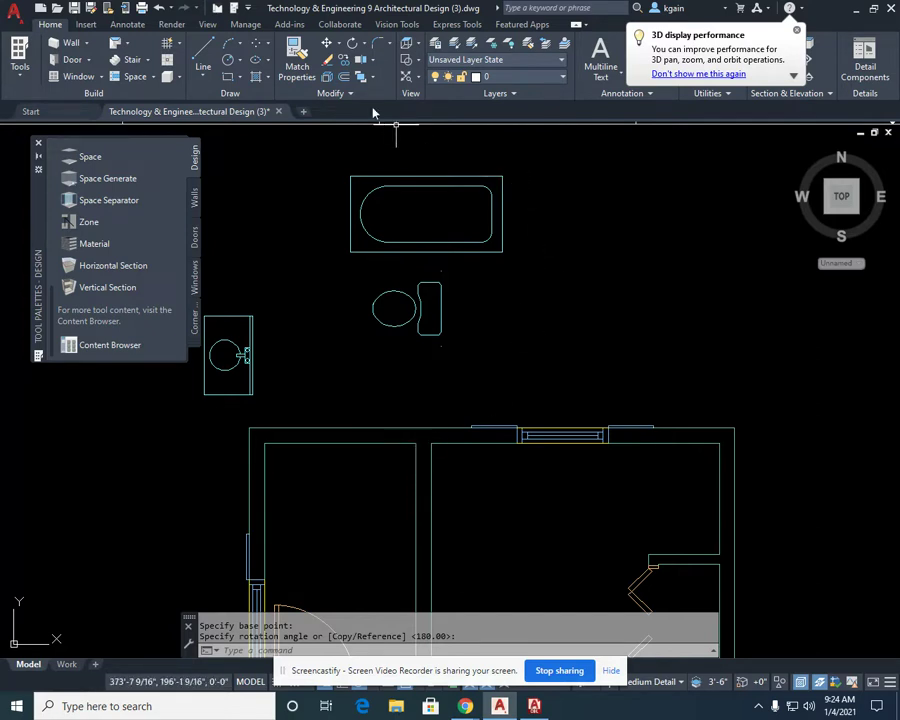
- Move the bathtub by its upper-right corner to the upper-right inside corner of the small upper-left room
click(326, 43)
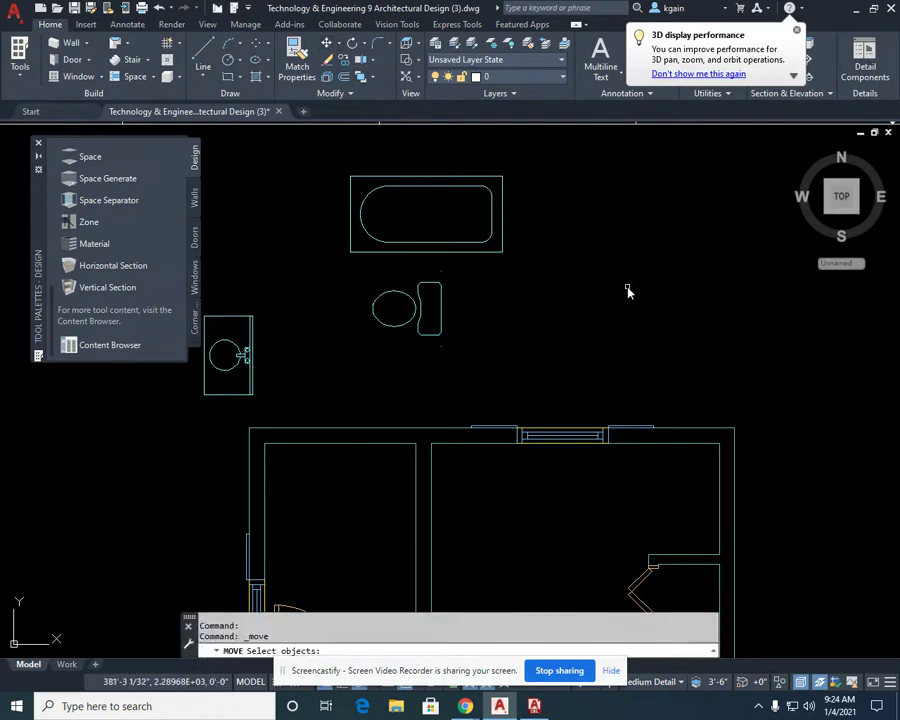
click(502, 216)
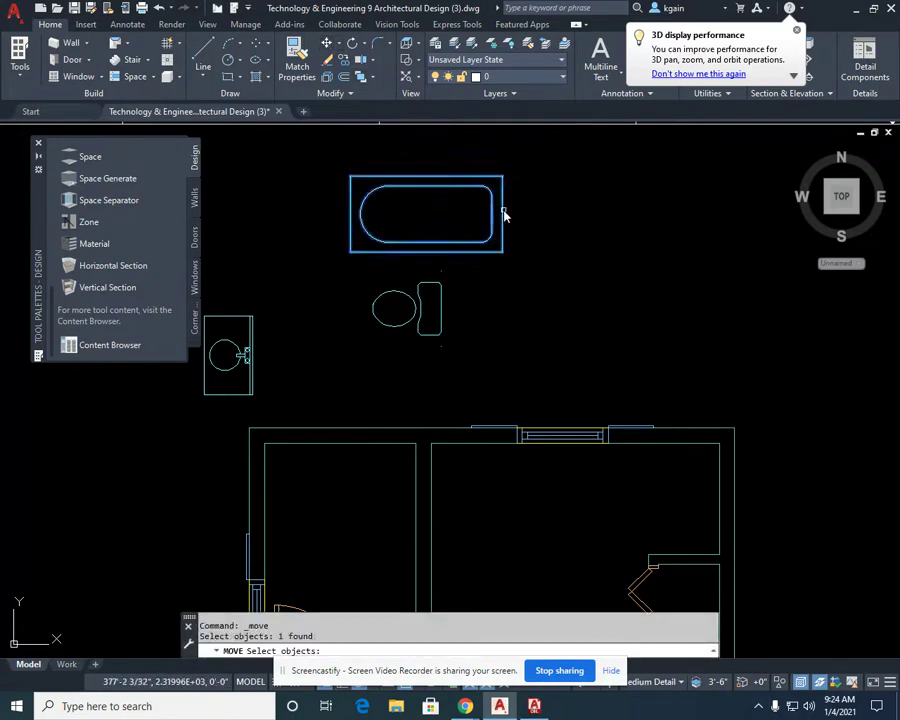
key(Return)
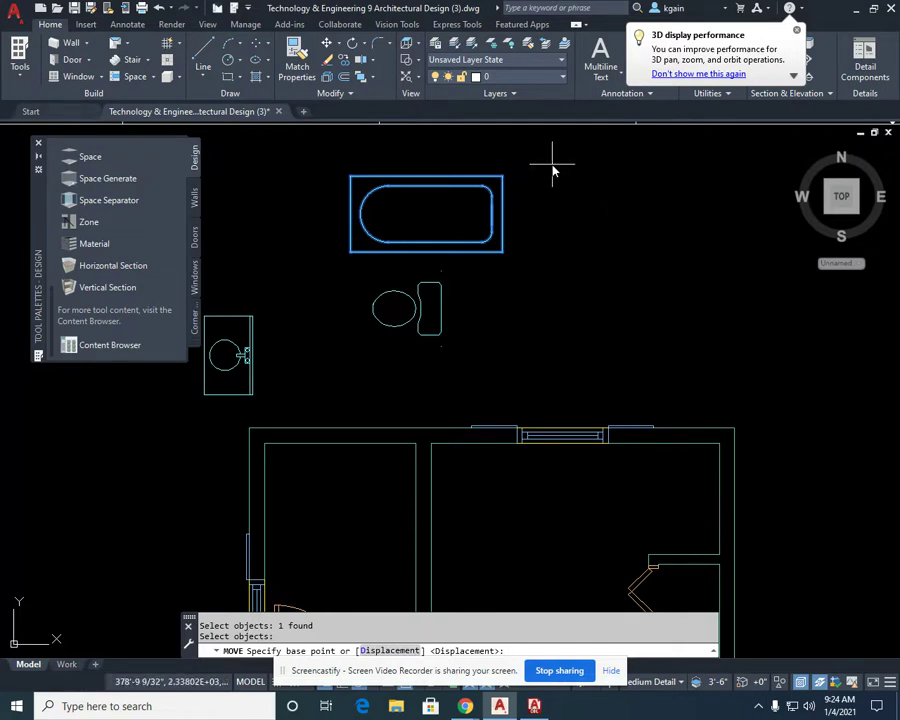
click(502, 178)
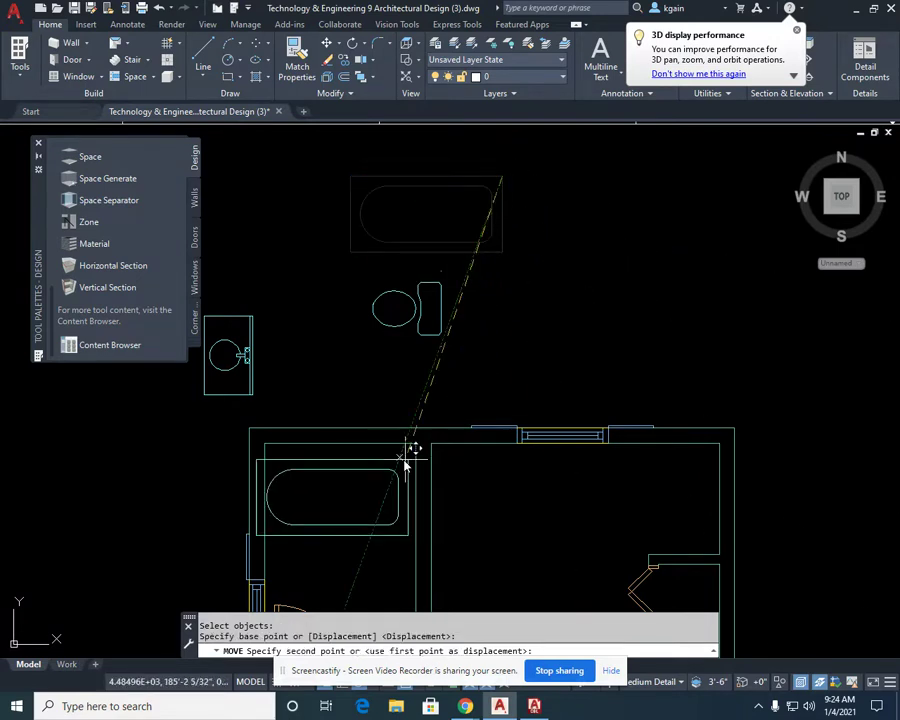
scroll(408, 451, up, 4)
middle_drag(412, 447, 545, 372)
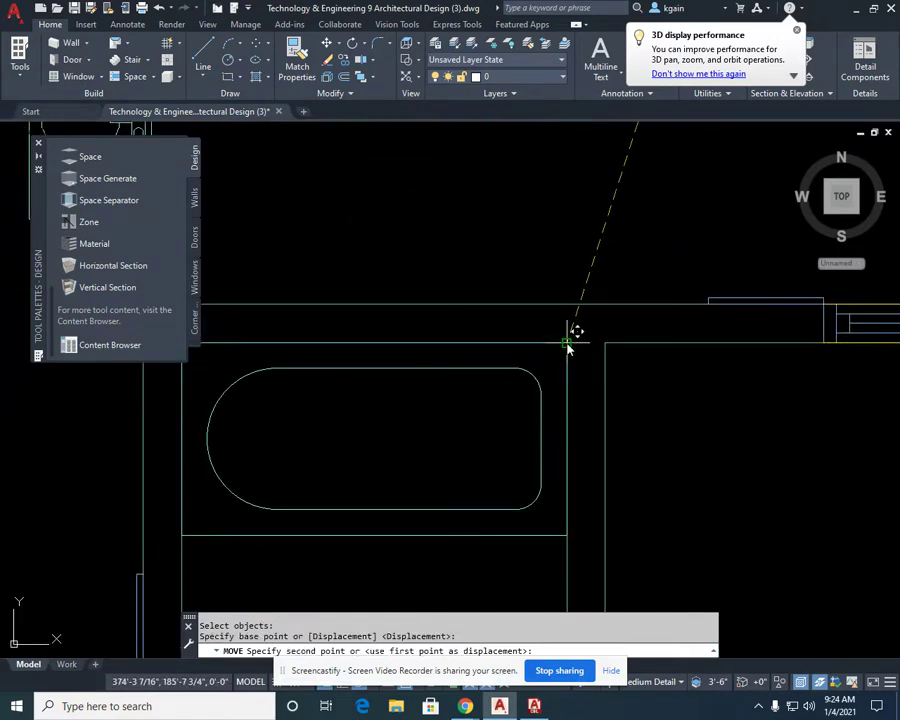
click(567, 345)
- Inspect the toilet's grip point on the back edge of its tank and clear the selection
scroll(683, 368, down, 6)
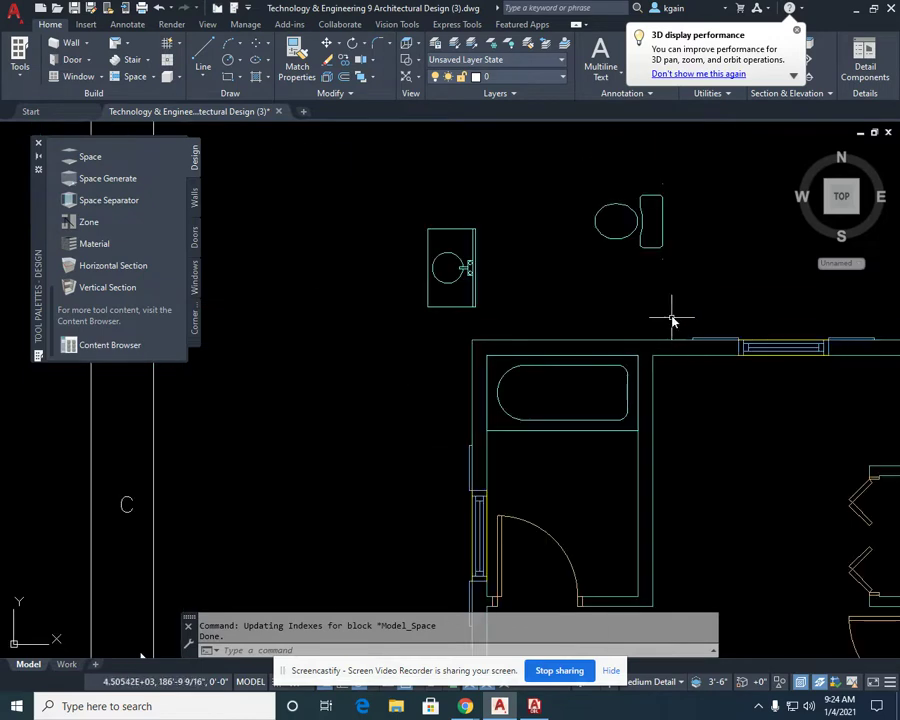
mouse_move(670, 314)
middle_down()
mouse_move(568, 236)
mouse_move(530, 285)
middle_up()
scroll(540, 197, up, 6)
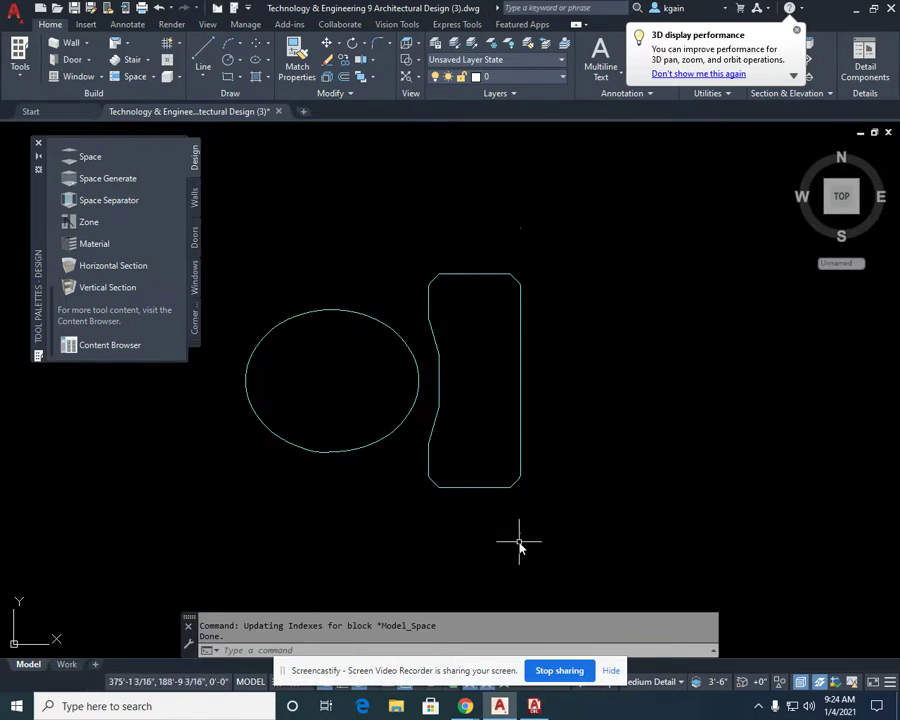
click(520, 372)
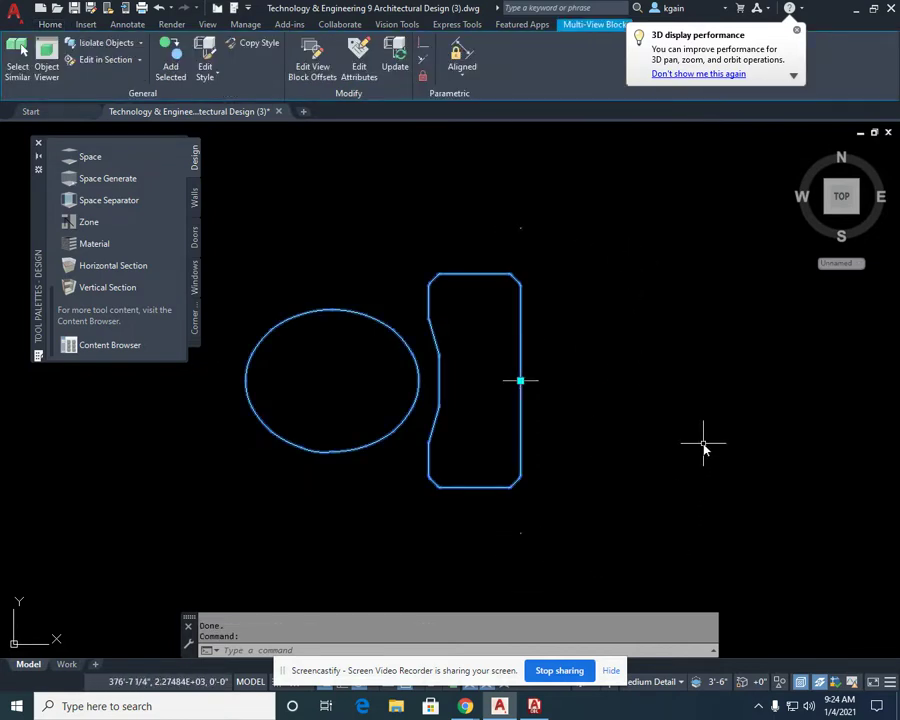
key(Escape)
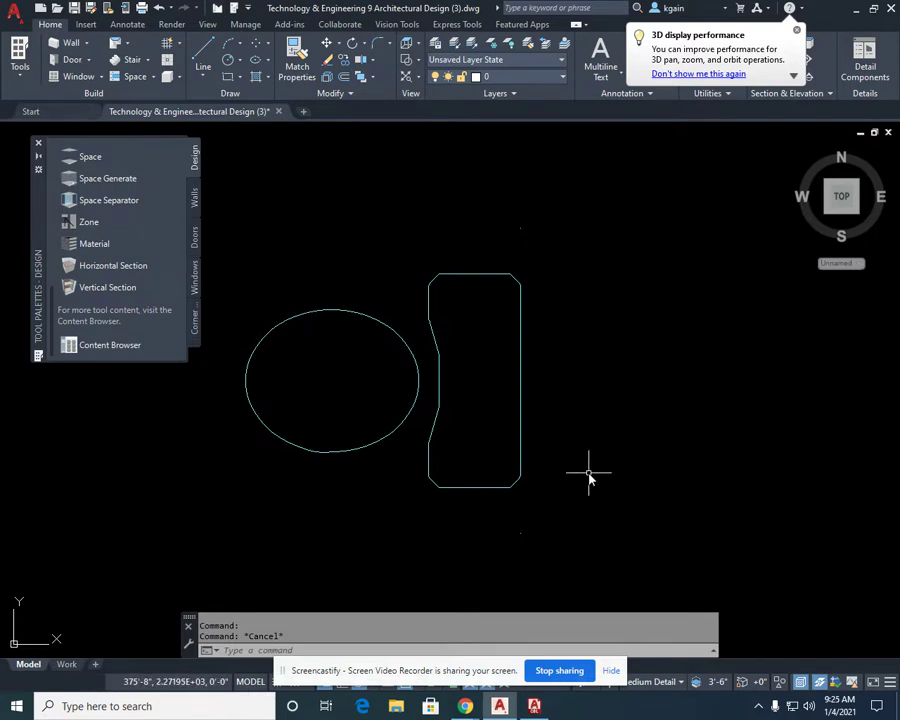
- Review which object snap modes are enabled, uncovering the status bar first and leaving the modes as they are
middle_drag(589, 478, 587, 467)
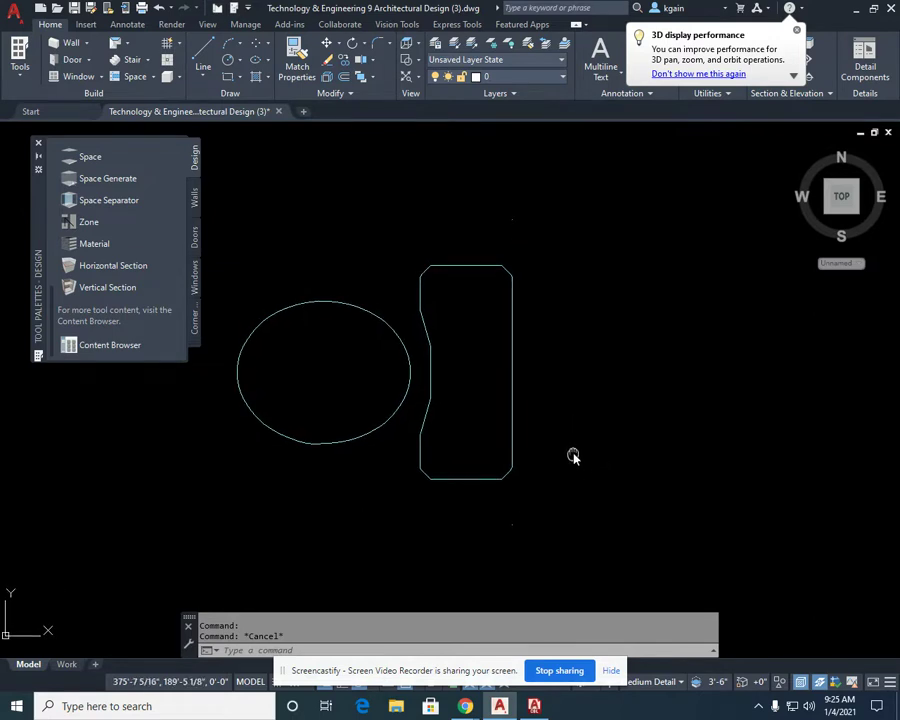
scroll(571, 452, down, 2)
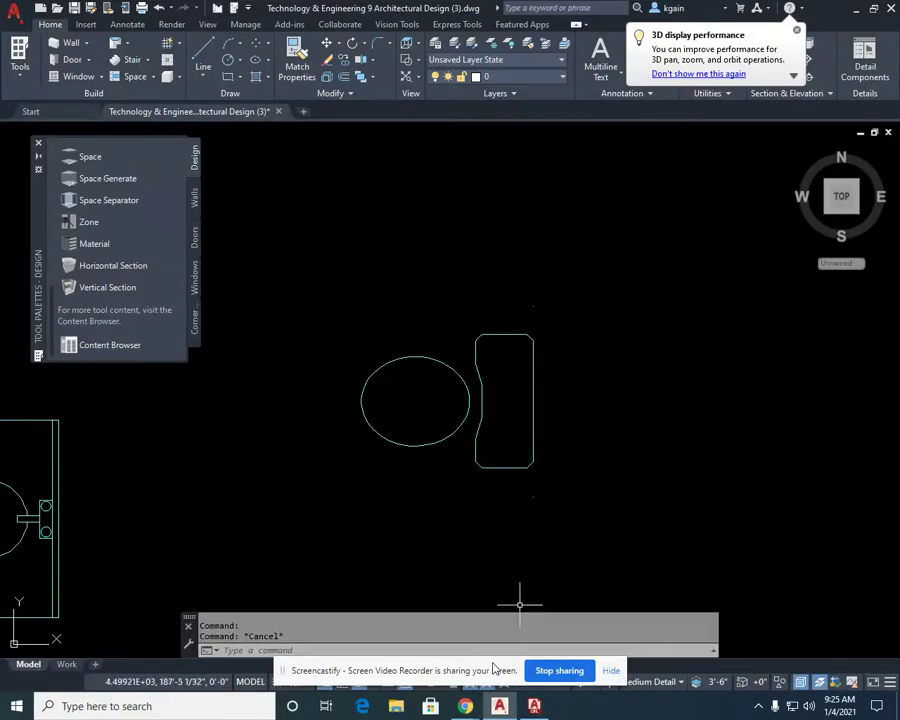
drag(492, 668, 492, 582)
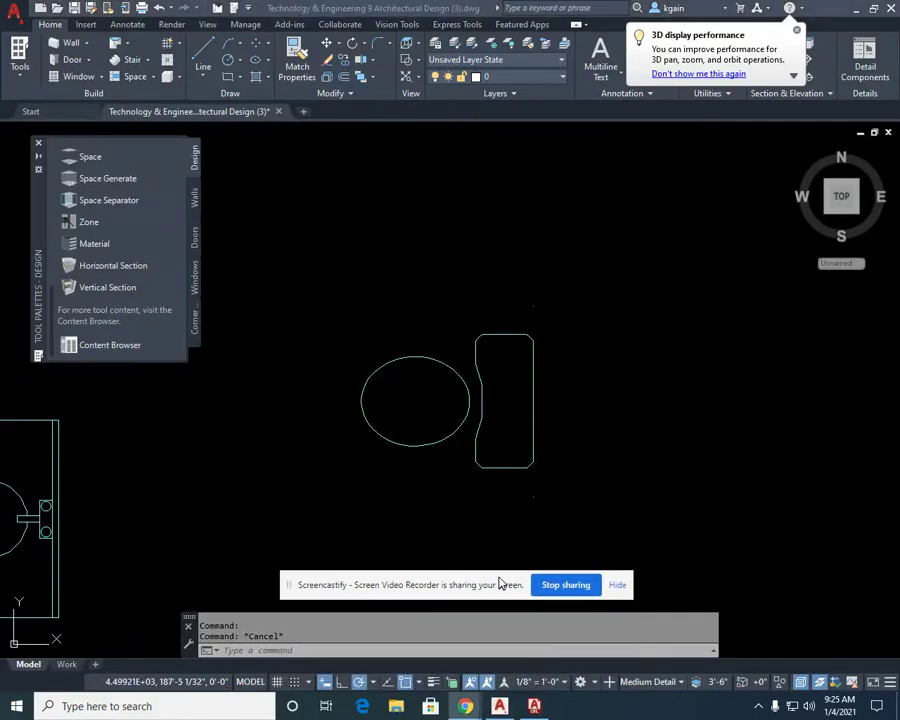
click(420, 684)
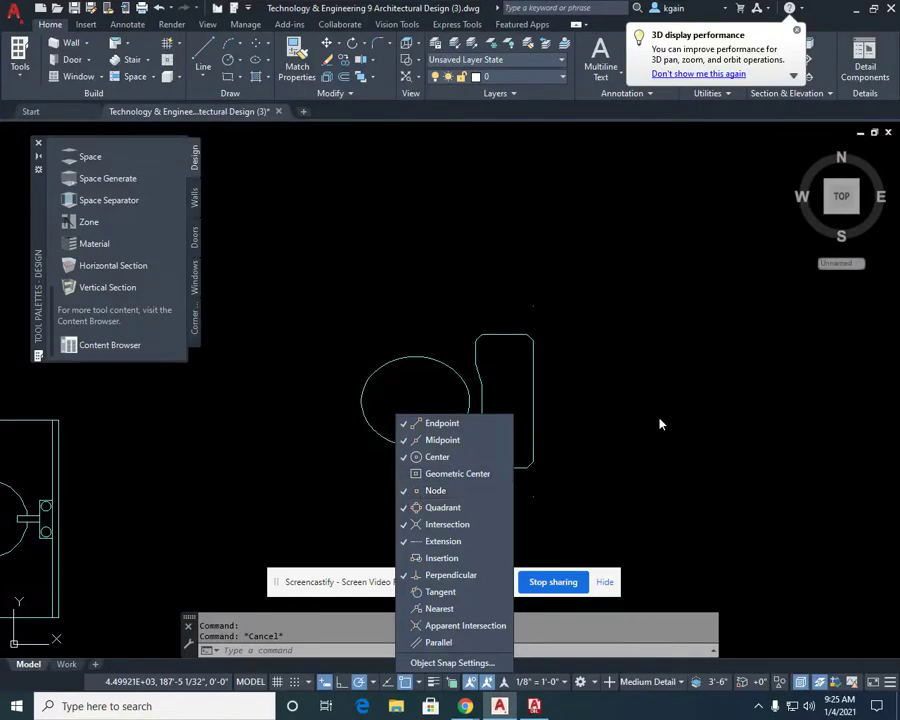
click(675, 322)
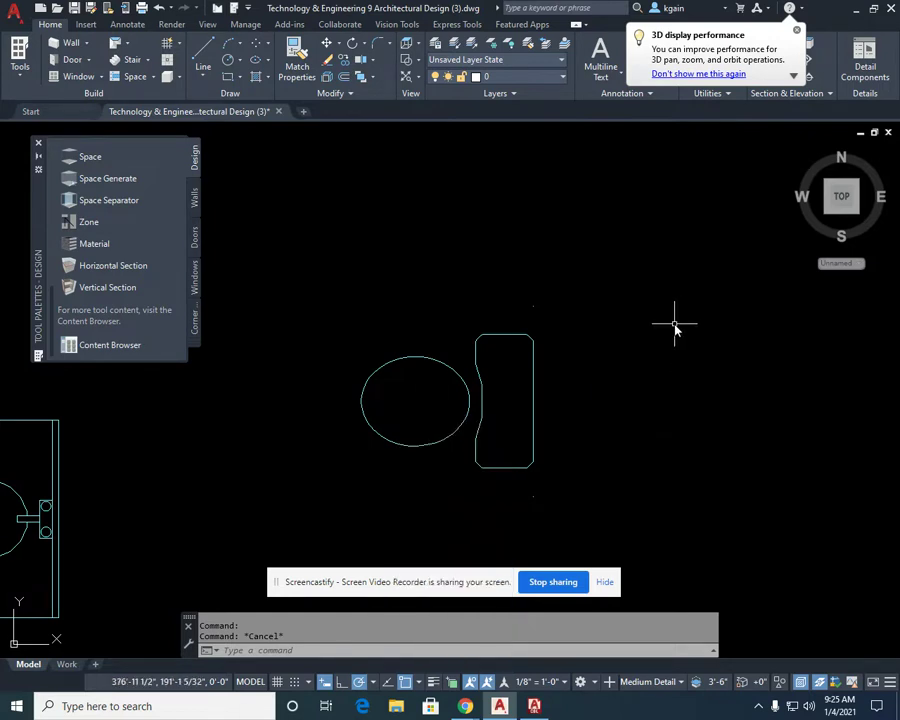
- Move the toilet by the upper node point behind its tank to the bathtub's lower-right corner at the bathroom wall
click(327, 44)
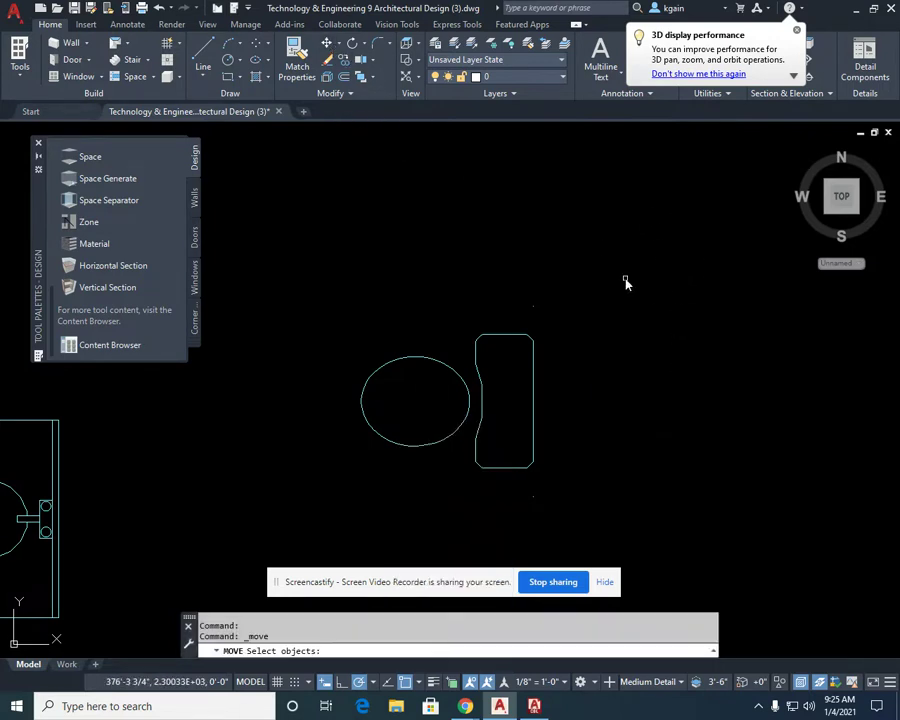
click(458, 373)
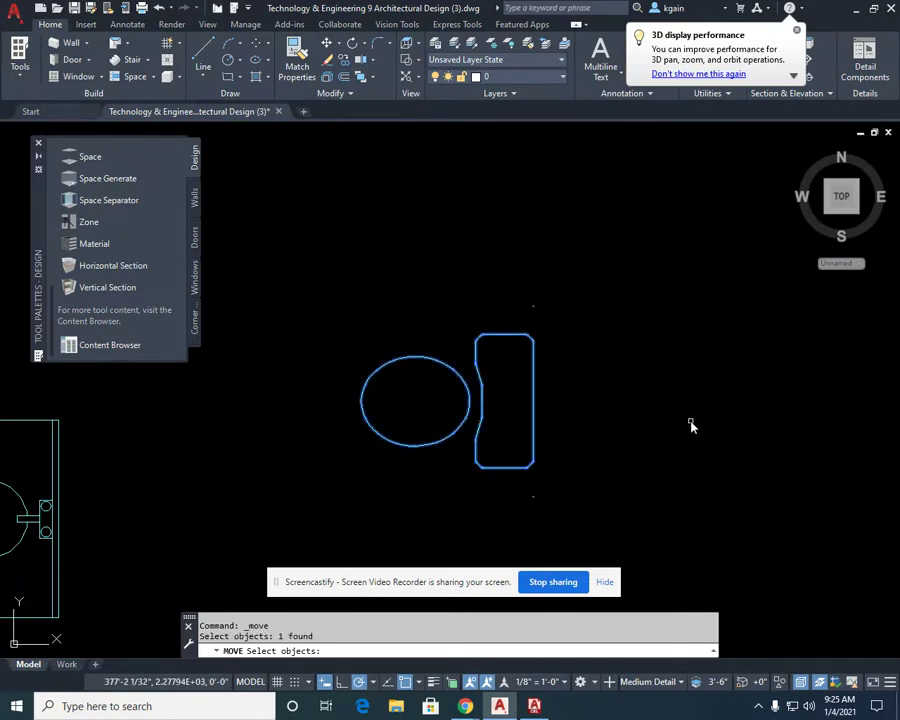
key(Return)
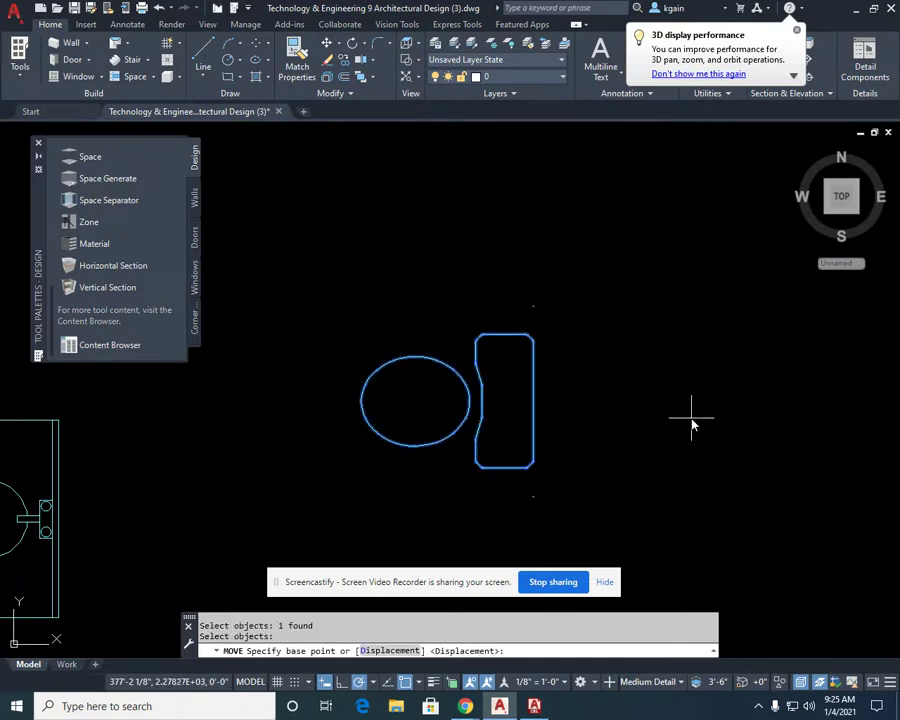
click(533, 305)
scroll(562, 308, down, 4)
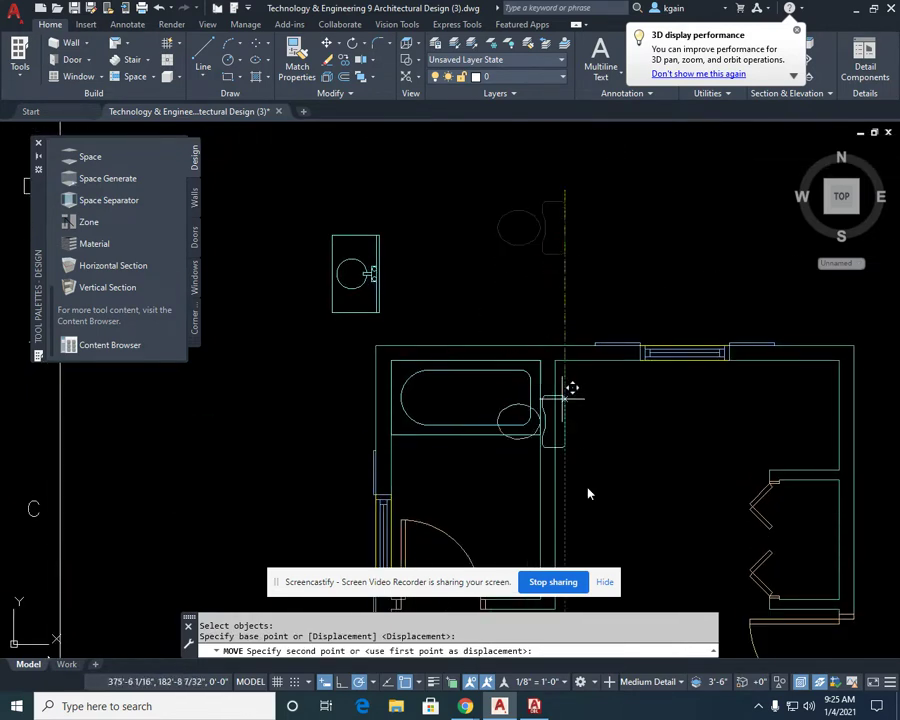
scroll(542, 438, up, 4)
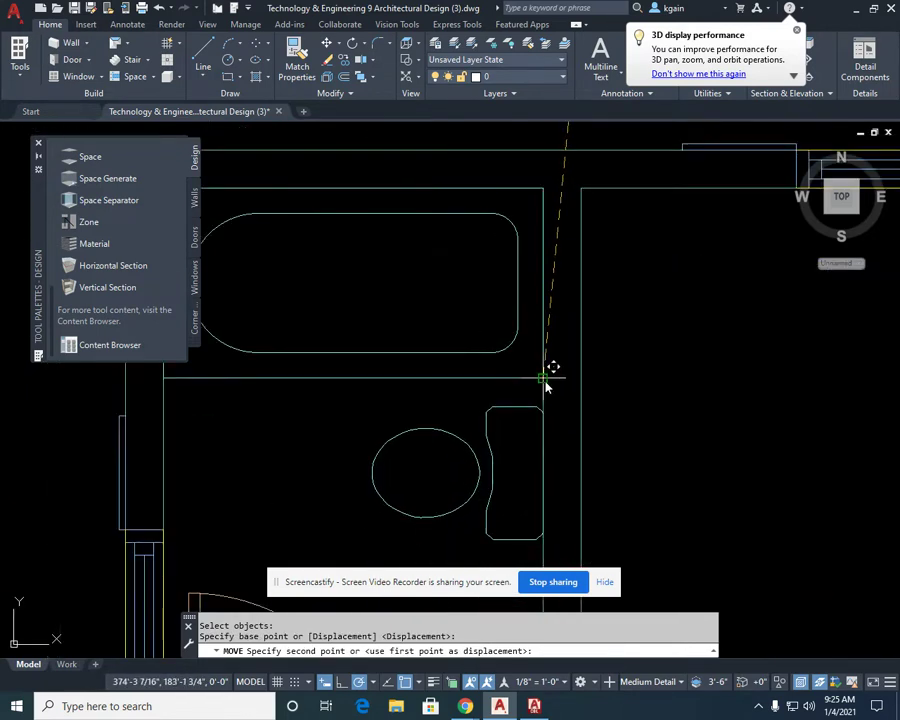
click(546, 386)
mouse_move(672, 400)
middle_down()
mouse_move(665, 366)
mouse_move(650, 355)
middle_up()
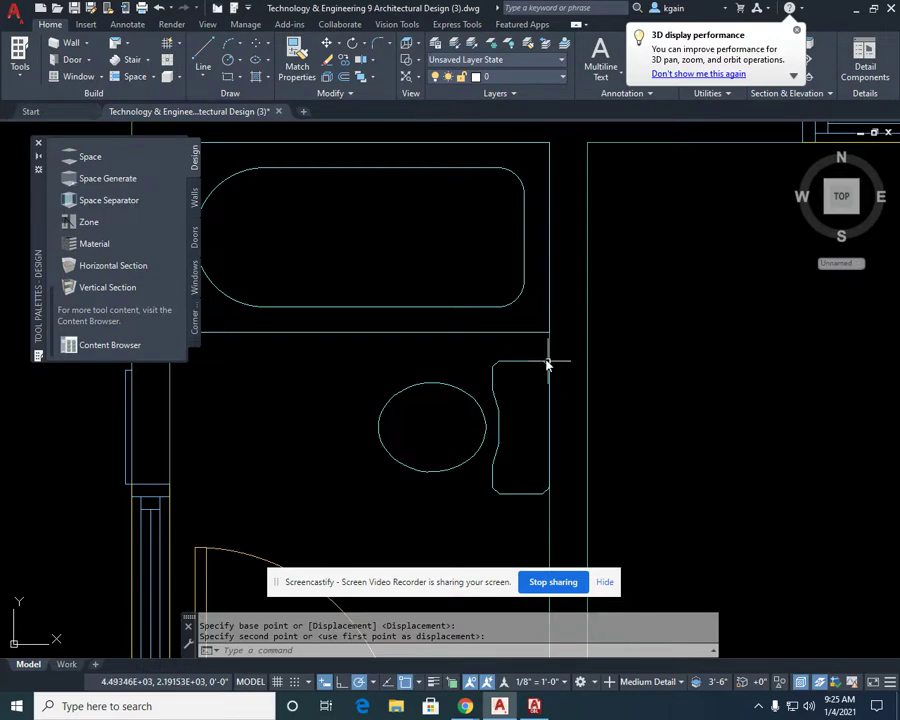
- Move the vanity by its lower-right corner to the lower-right inside corner of the bathroom
scroll(585, 380, down, 2)
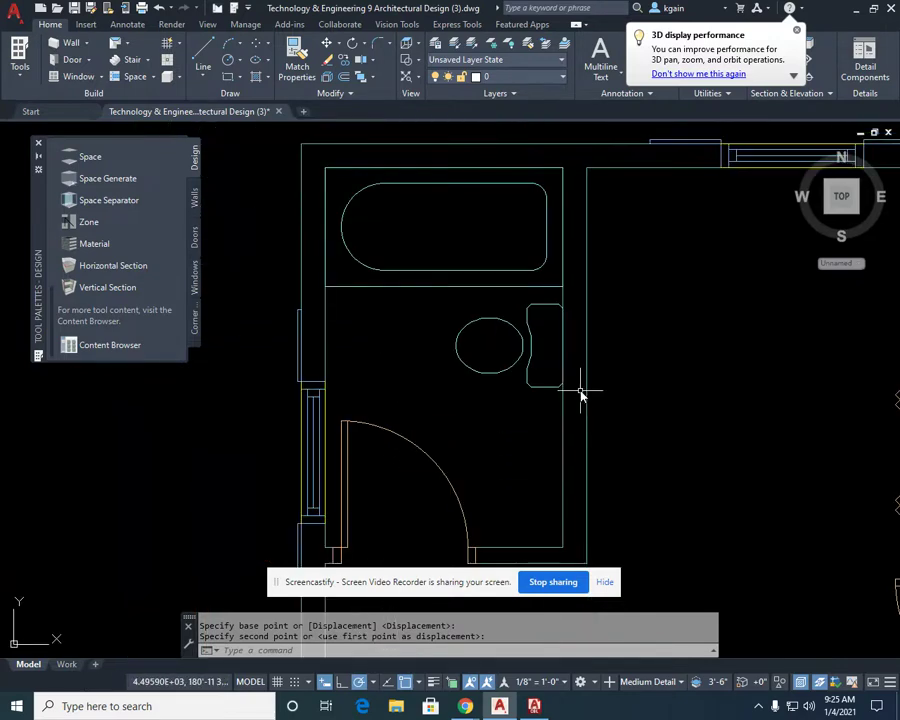
scroll(575, 392, down, 3)
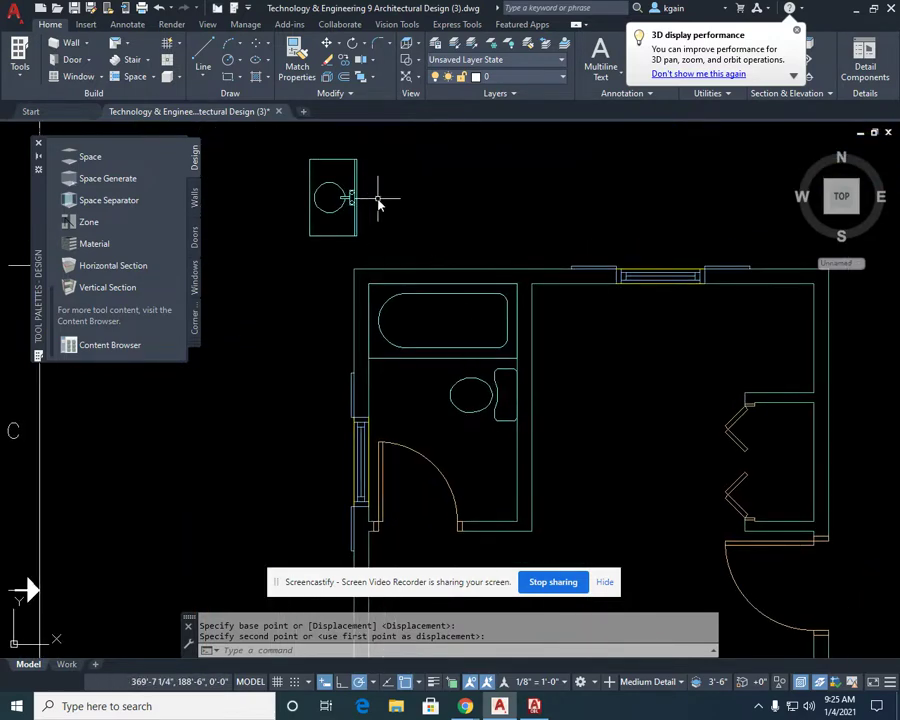
click(327, 46)
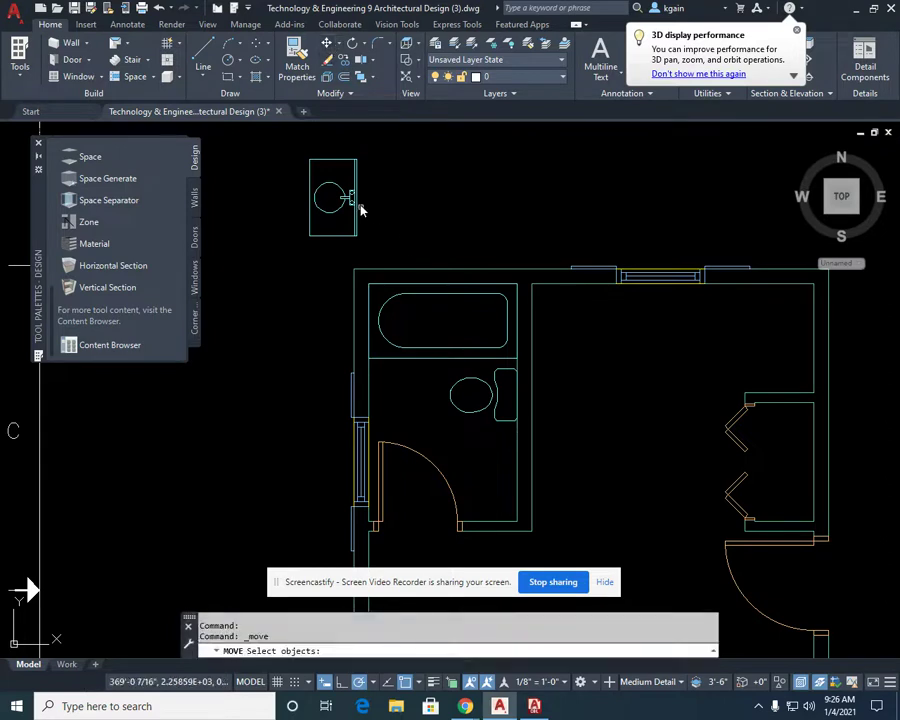
click(355, 198)
key(Return)
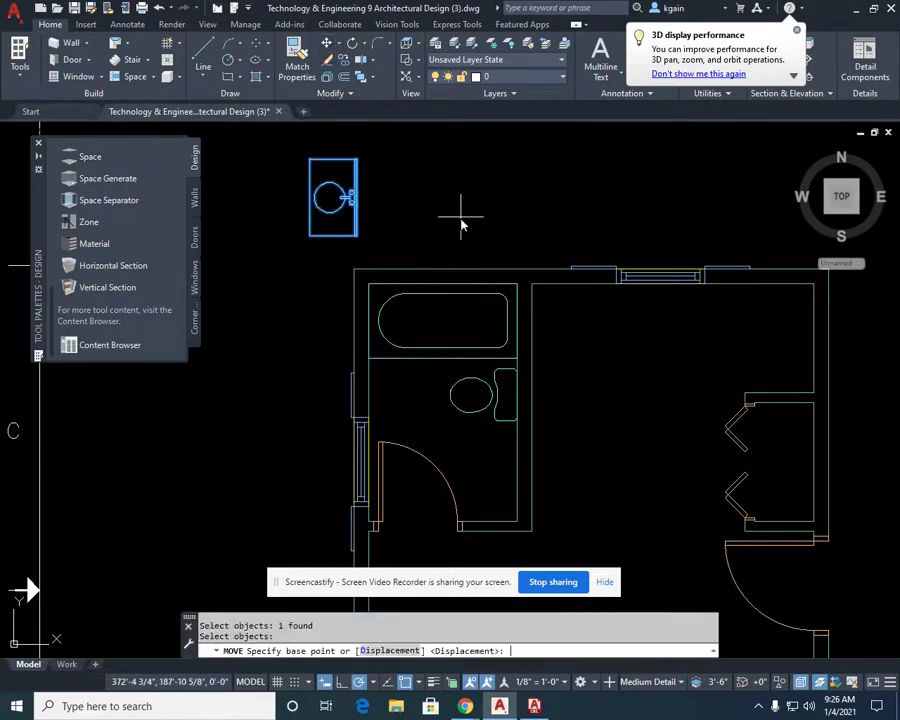
click(358, 238)
scroll(510, 540, up, 4)
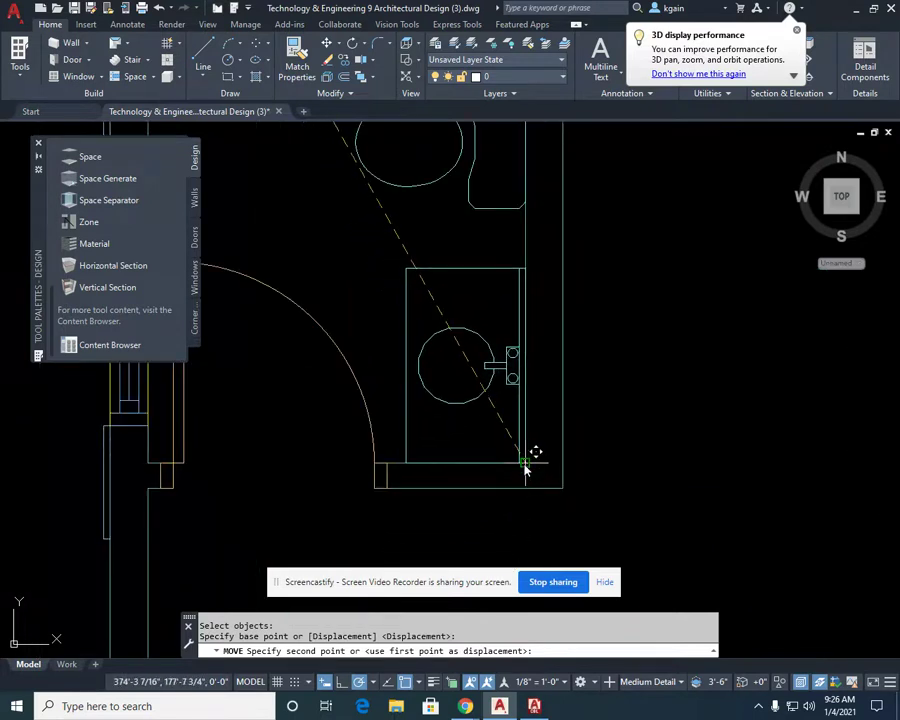
click(525, 461)
middle_drag(509, 452, 481, 472)
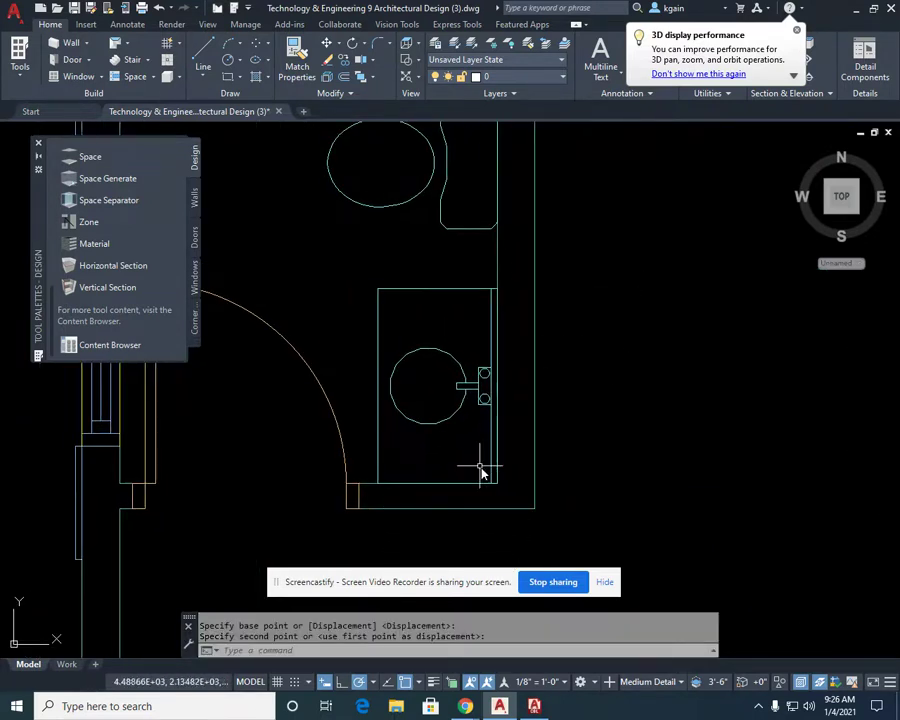
click(469, 230)
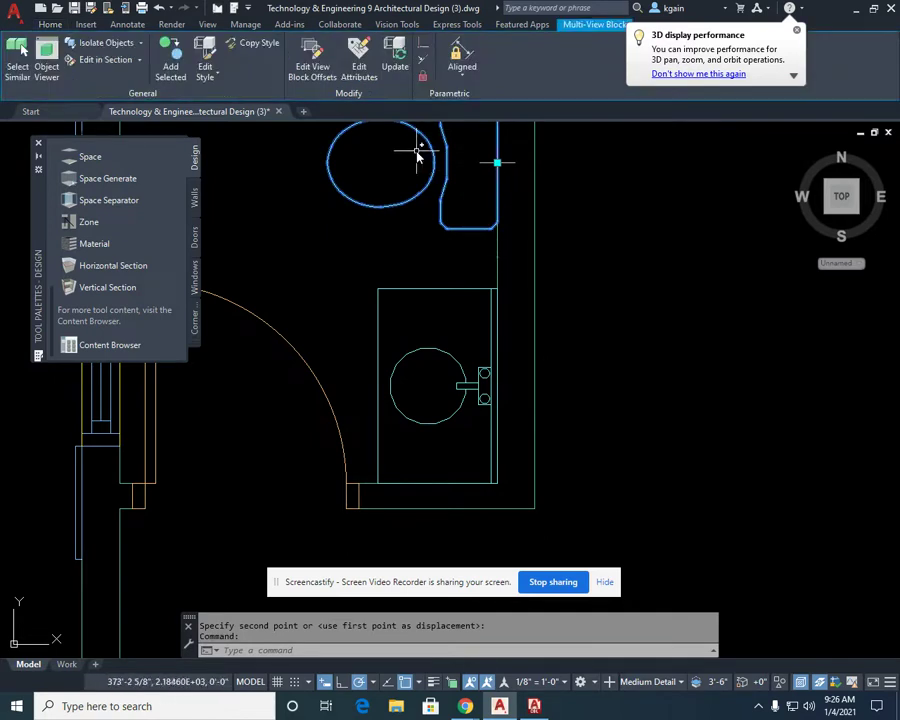
click(50, 24)
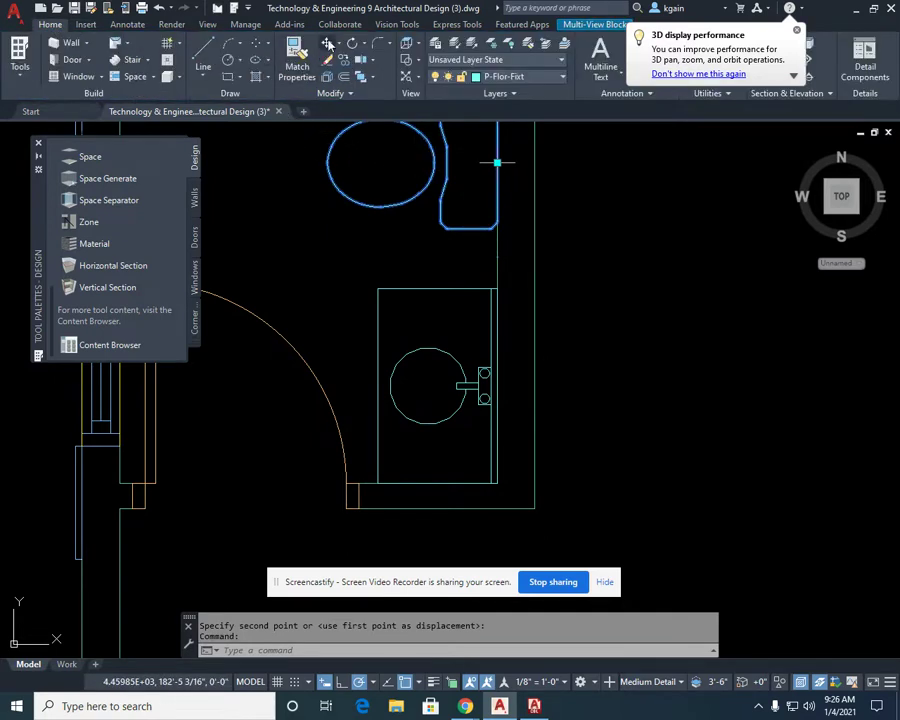
click(326, 43)
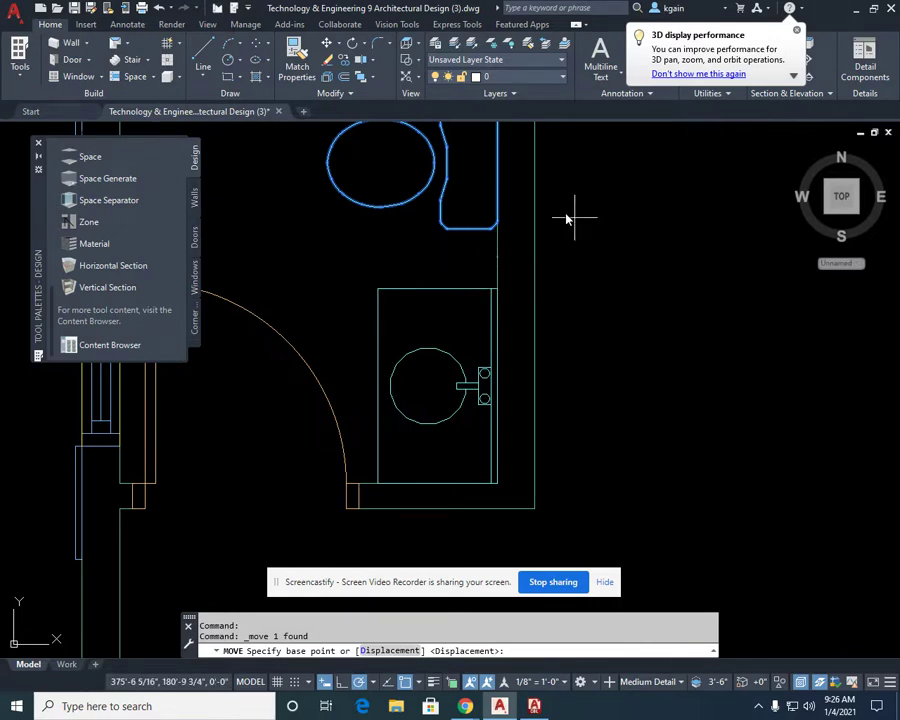
key(Escape)
scroll(566, 301, down, 3)
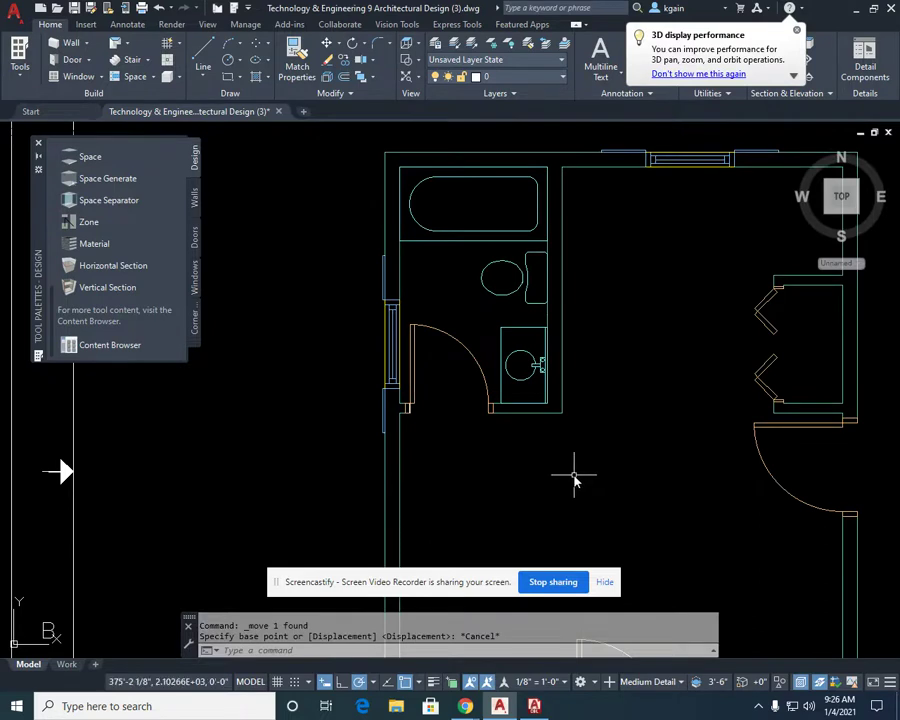
middle_drag(576, 463, 524, 282)
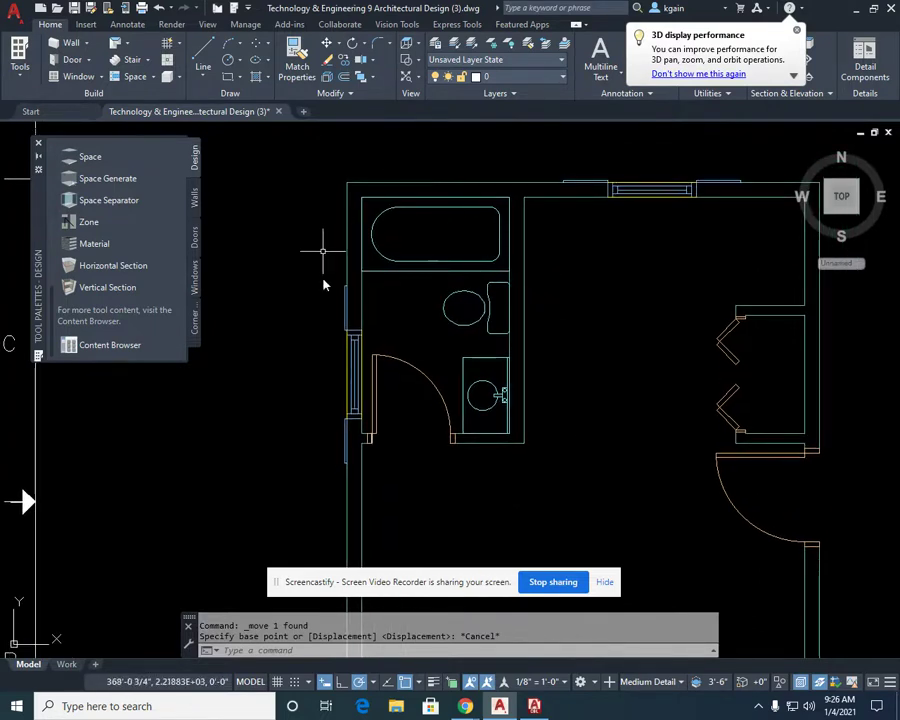